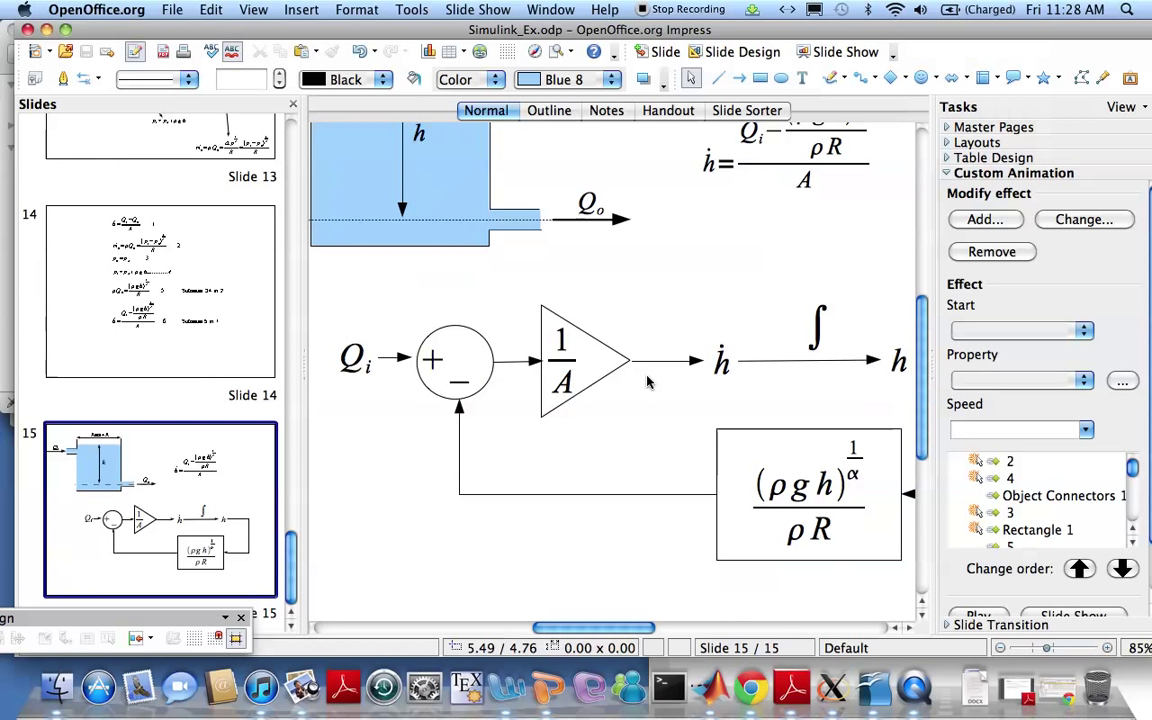
- Switch from the Impress tank slide to MATLAB with the Simulink Library Browser open
left_click(712, 688)
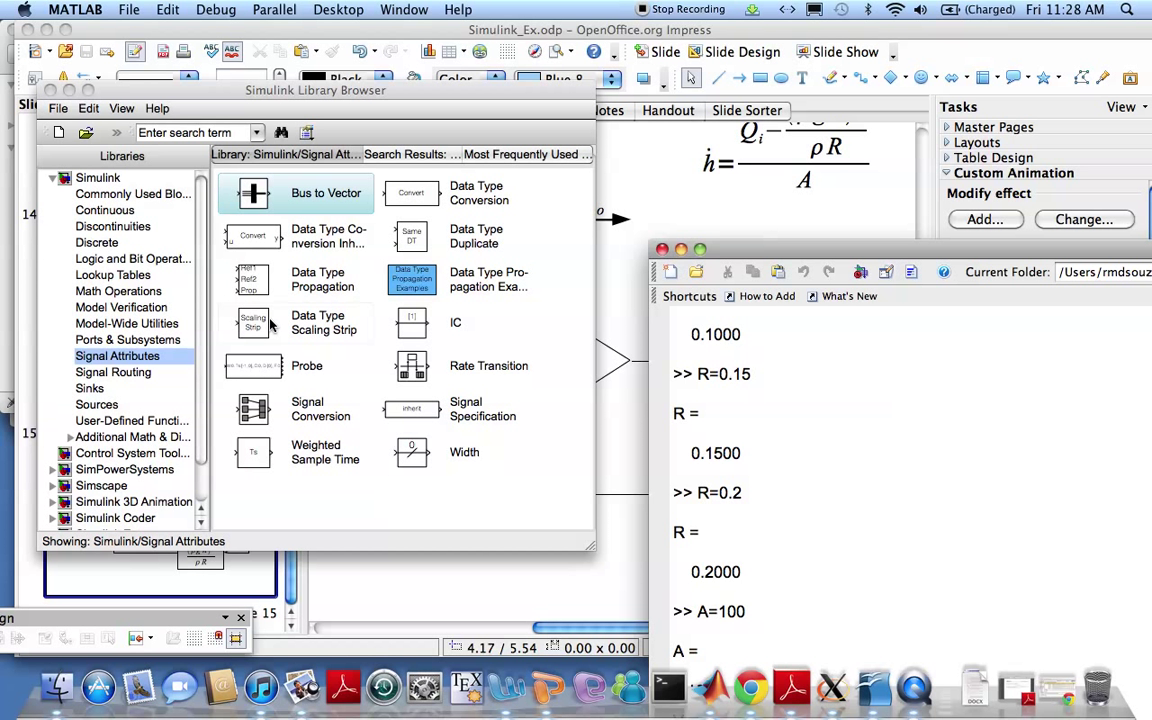
- Create a new blank Simulink model and place an Integrator block from Continuous
left_click(60, 108)
mouse_move(130, 129)
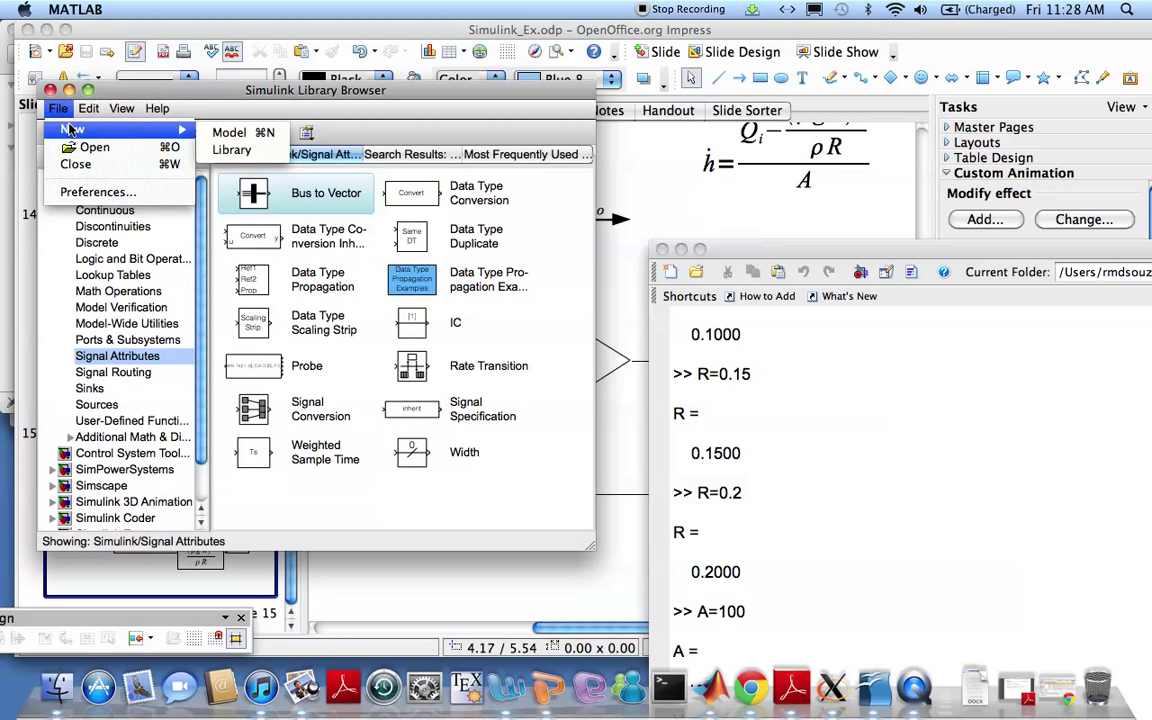
left_click(227, 134)
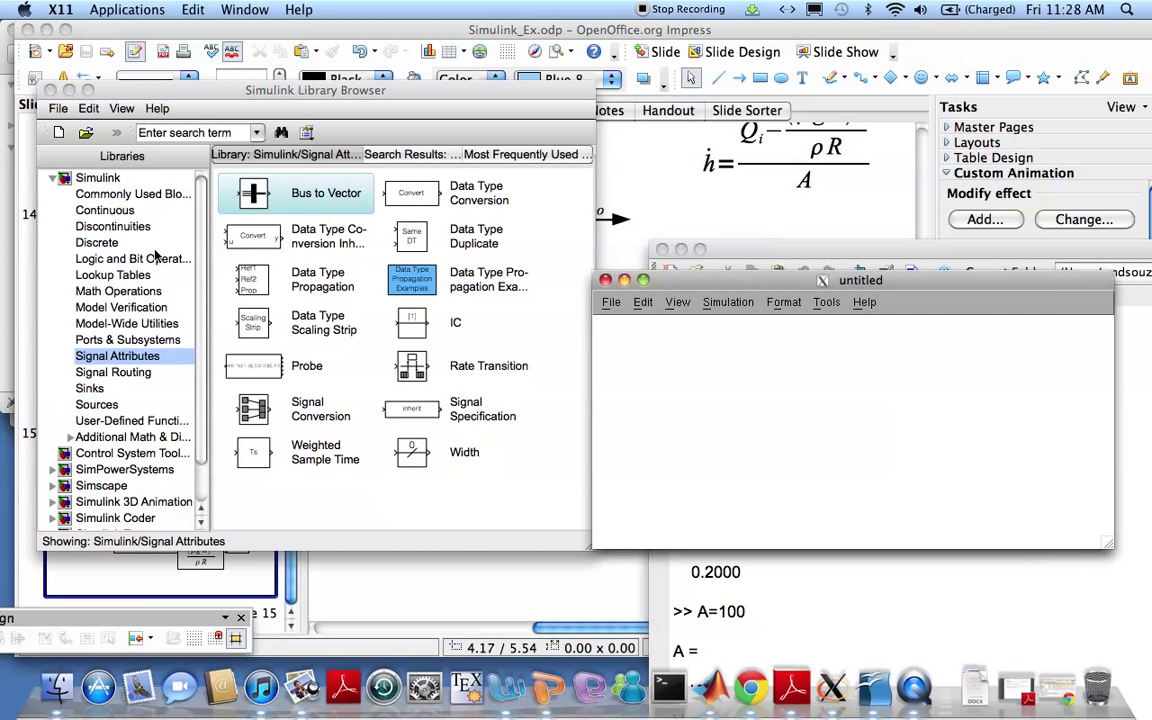
left_click(105, 210)
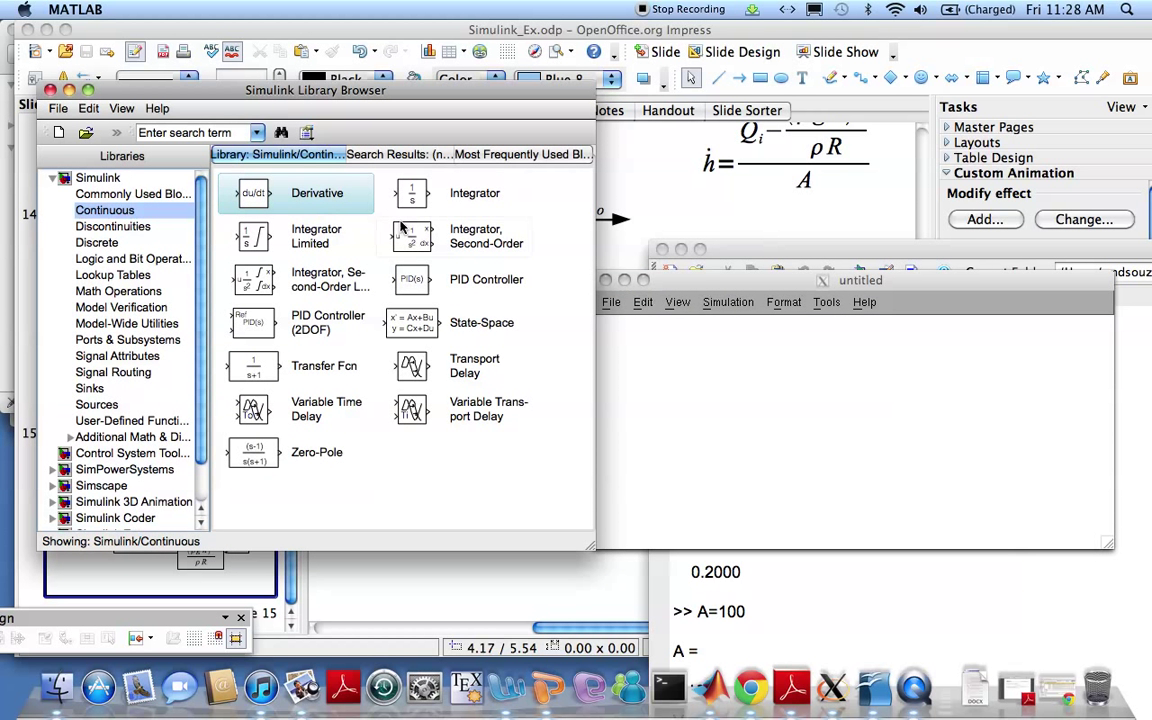
left_click_drag(411, 193, 797, 362)
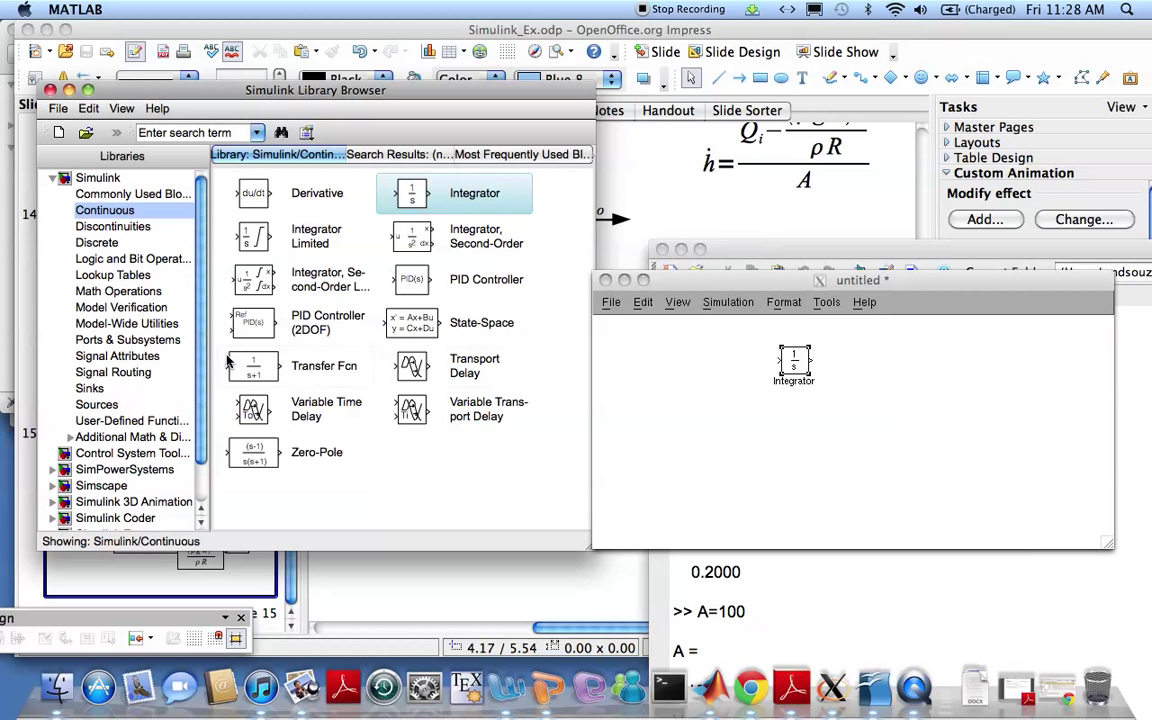
- Add an Fcn block from User-Defined Functions below the Integrator and flip it to face left
left_click(130, 421)
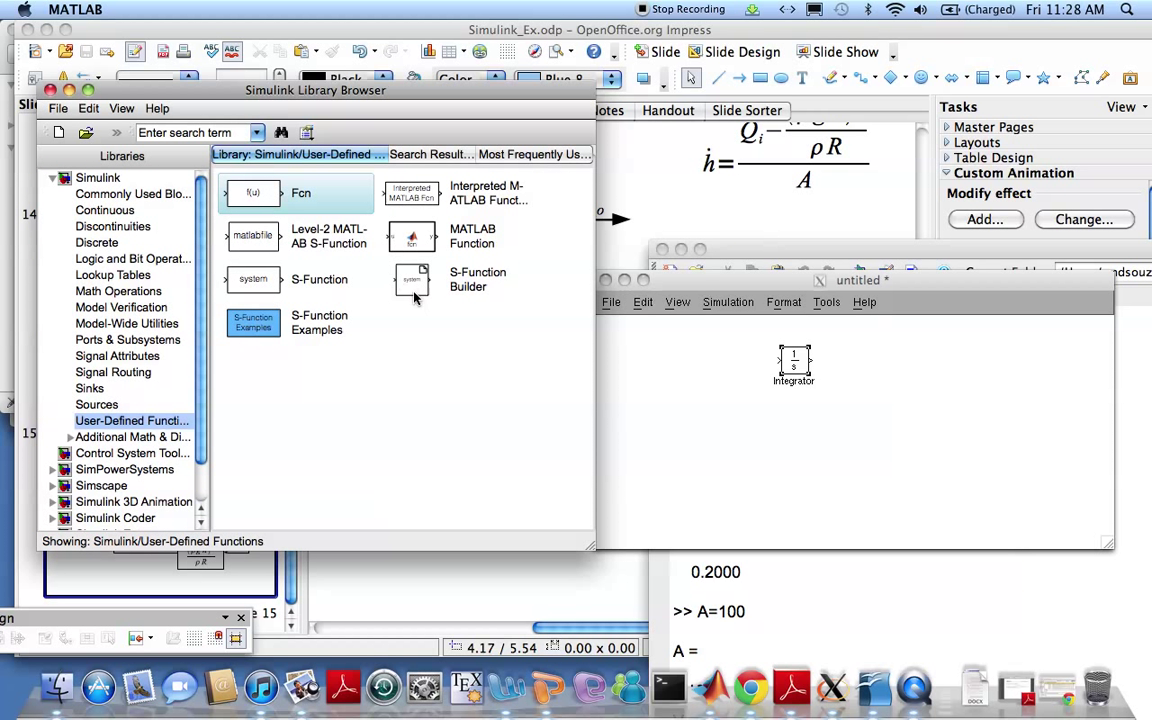
left_click_drag(838, 450, 781, 424)
left_click(795, 305)
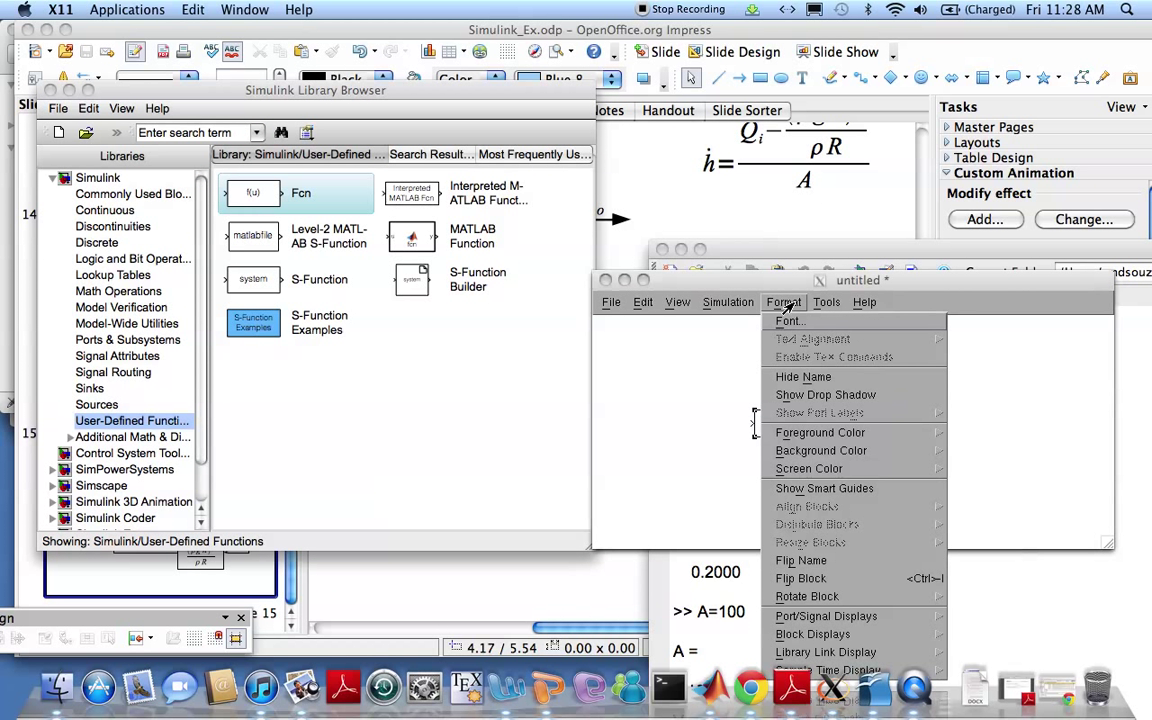
left_click(798, 579)
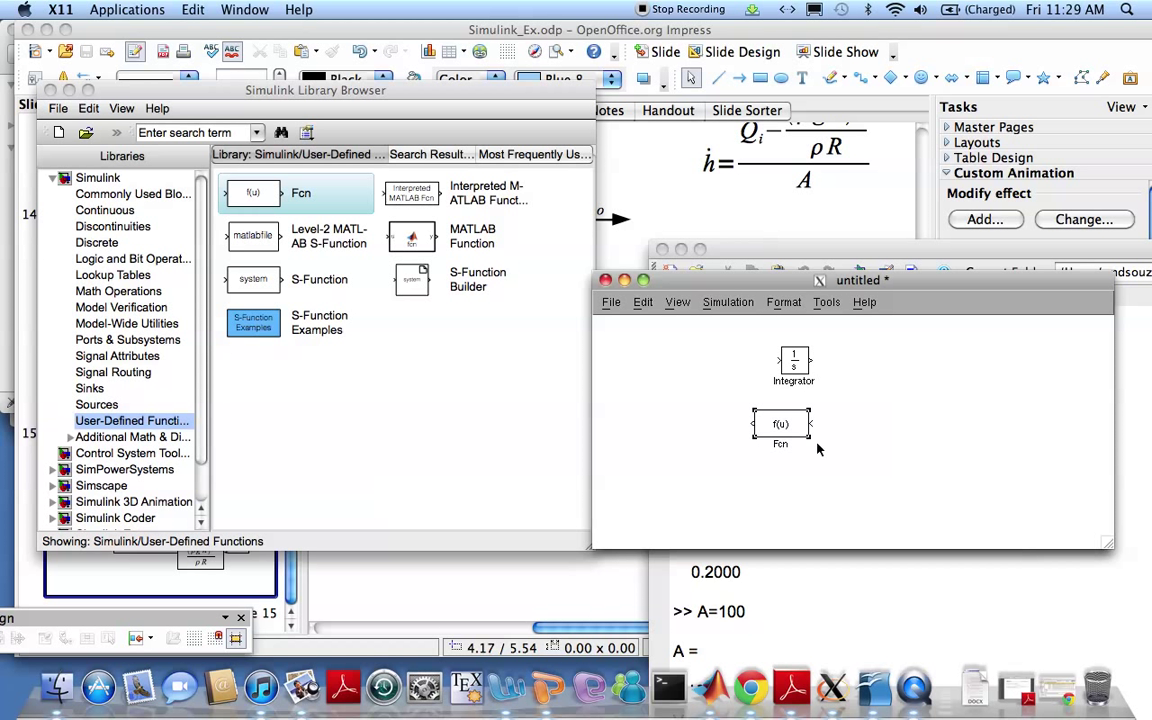
- Wire the Integrator output into the Fcn block and set its expression to (rho*g*u)^(1/alpha)/(rho*R)
mouse_move(812, 360)
left_mouse_down()
mouse_move(818, 423)
mouse_move(872, 398)
left_mouse_up()
double_click(798, 426)
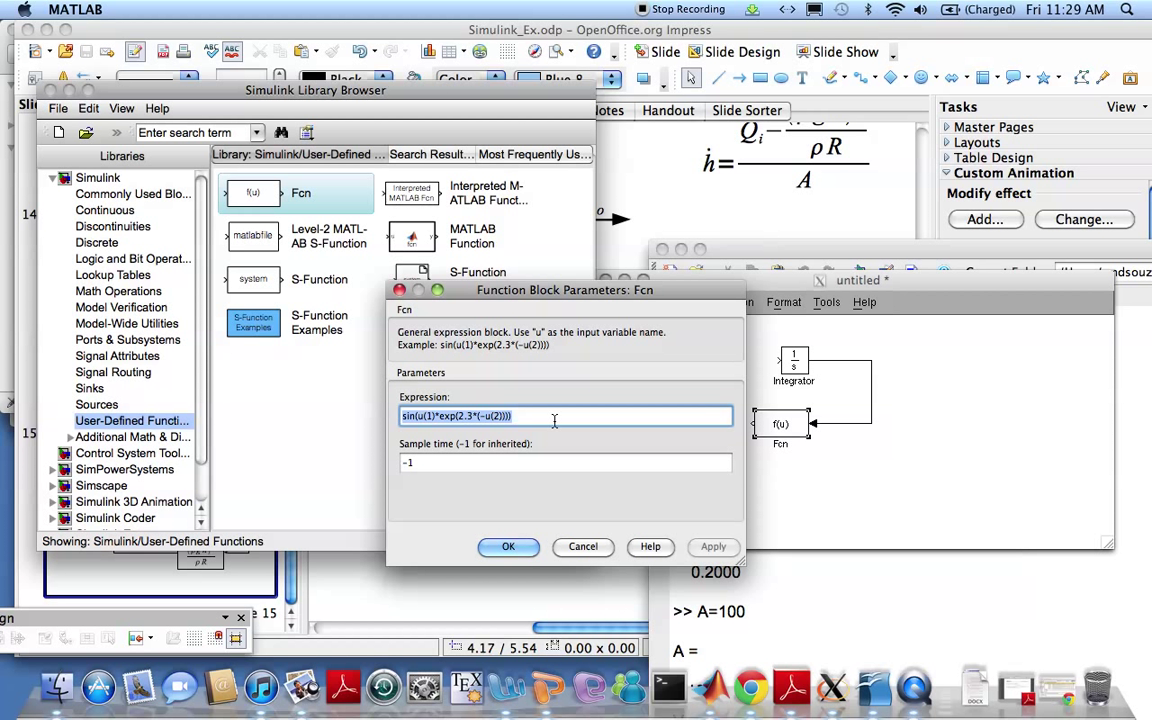
key("BackSpace")
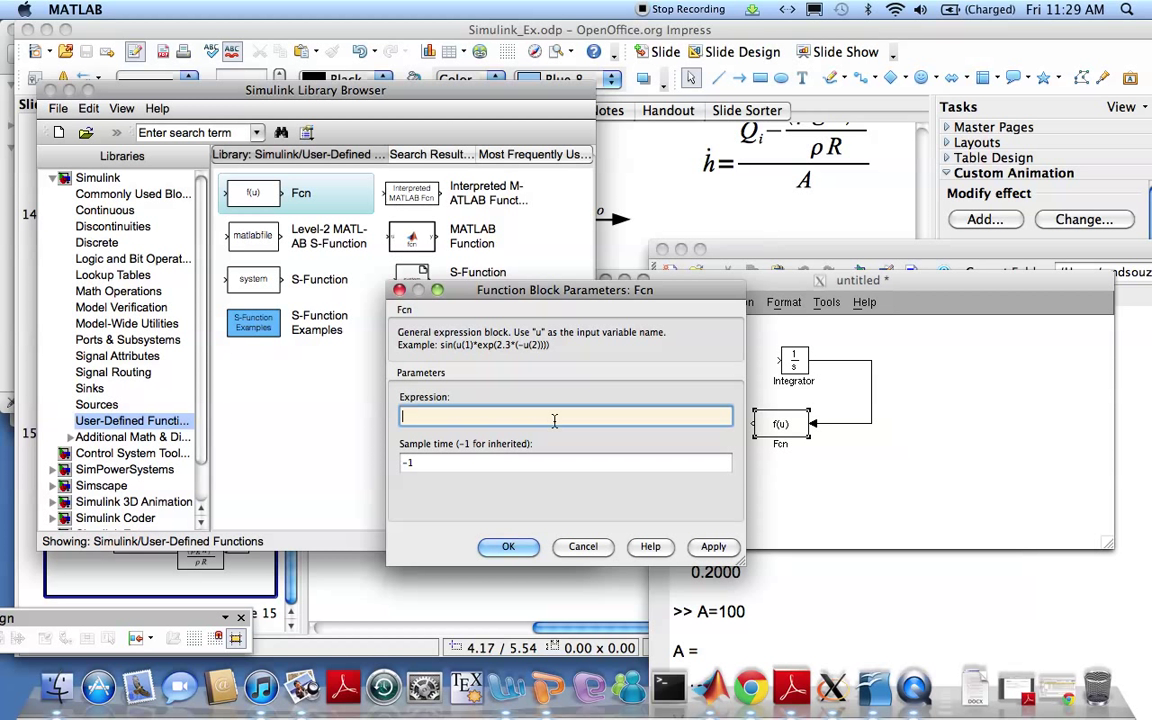
type("rh")
type("rho*g")
type("*u)")
type("^(1/alpha)")
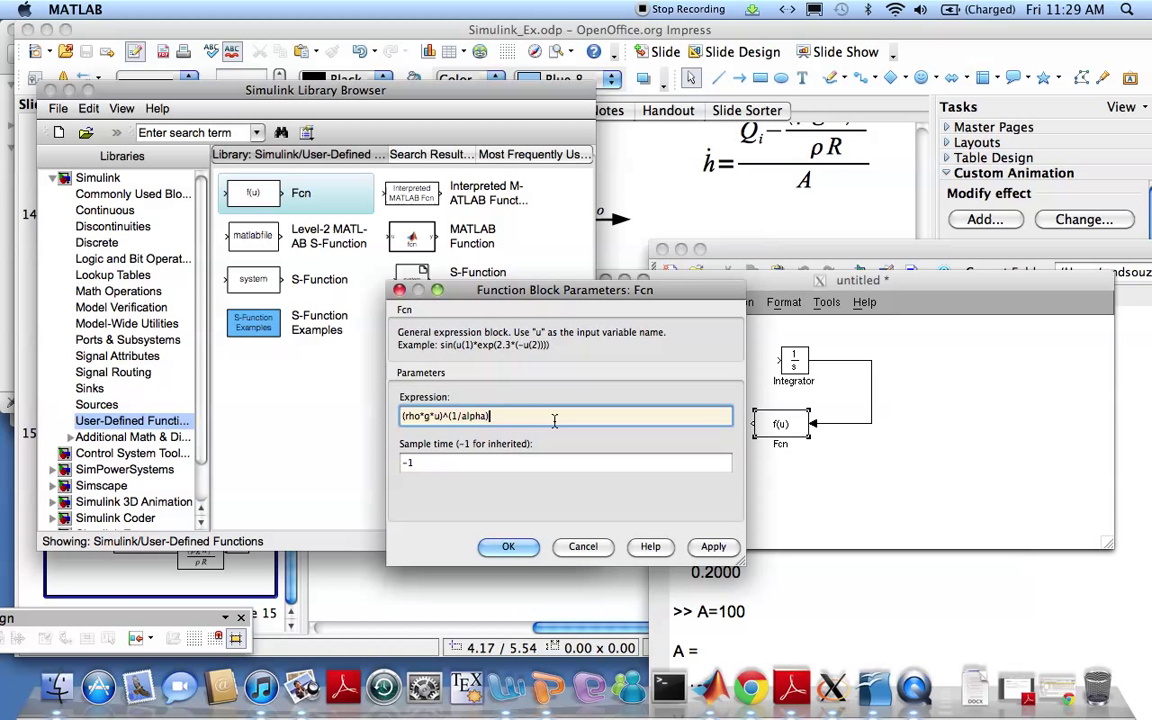
type("/")
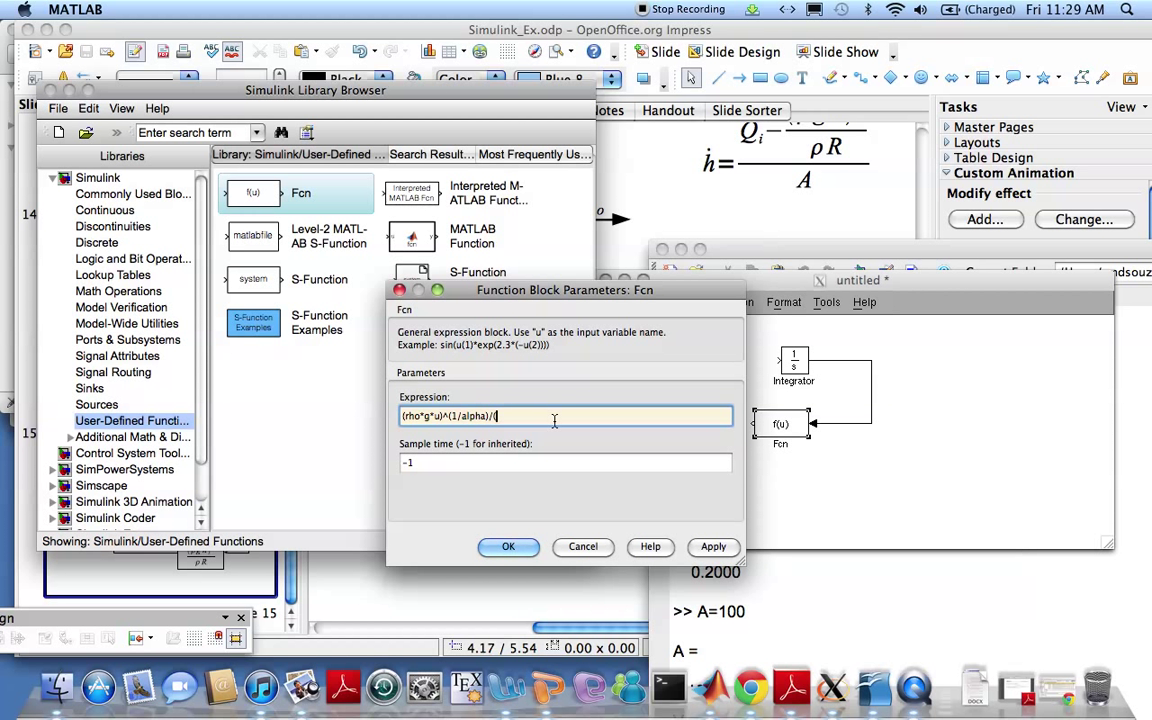
type("(rho*R)")
left_click(508, 546)
left_click(698, 440)
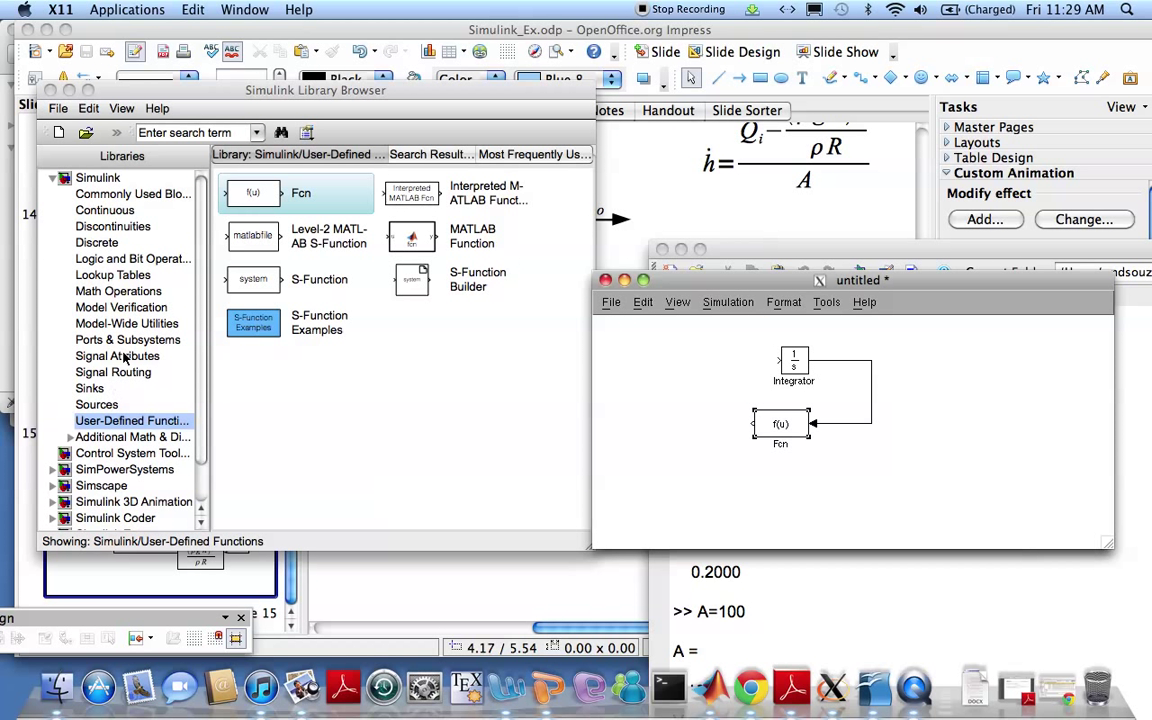
- Place a Sum block from Math Operations just left of the Integrator
left_click(101, 270)
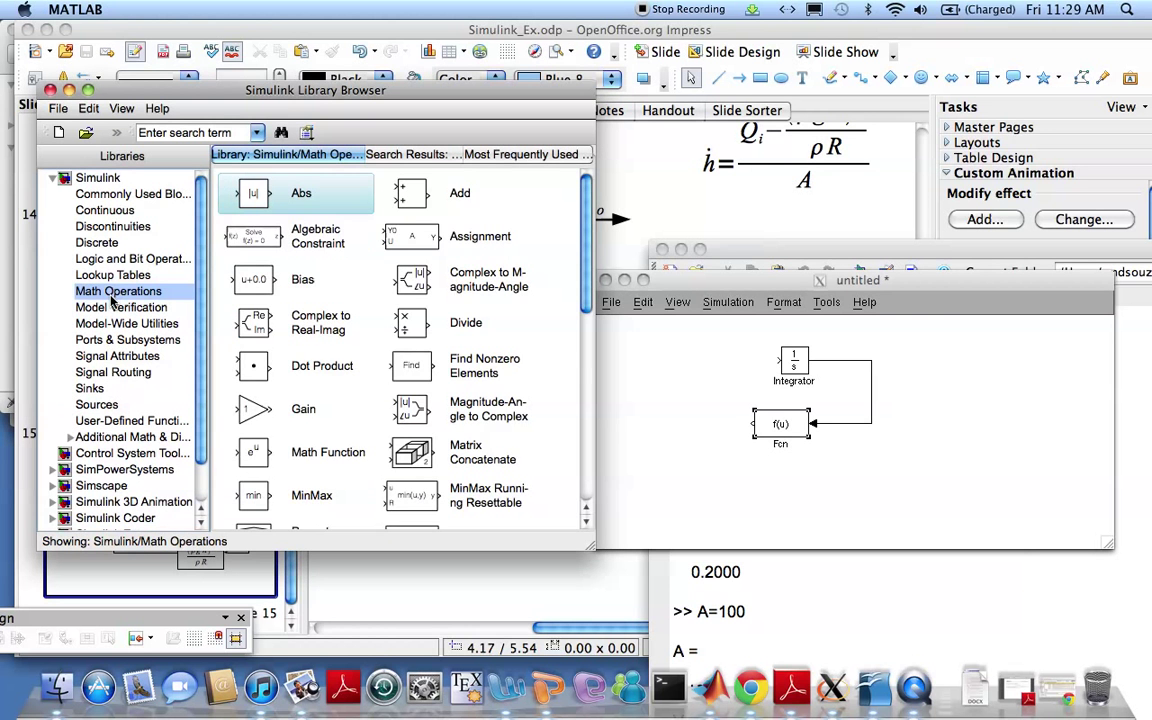
scroll(318, 432, "down", 10)
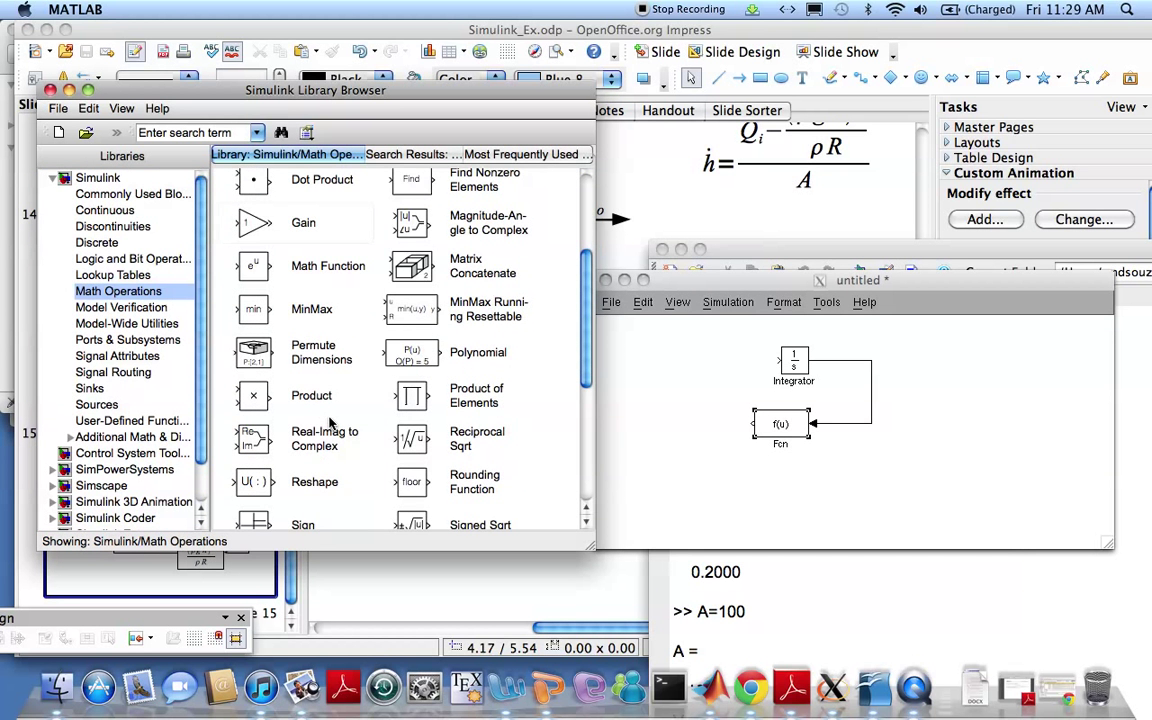
scroll(330, 424, "down", 1)
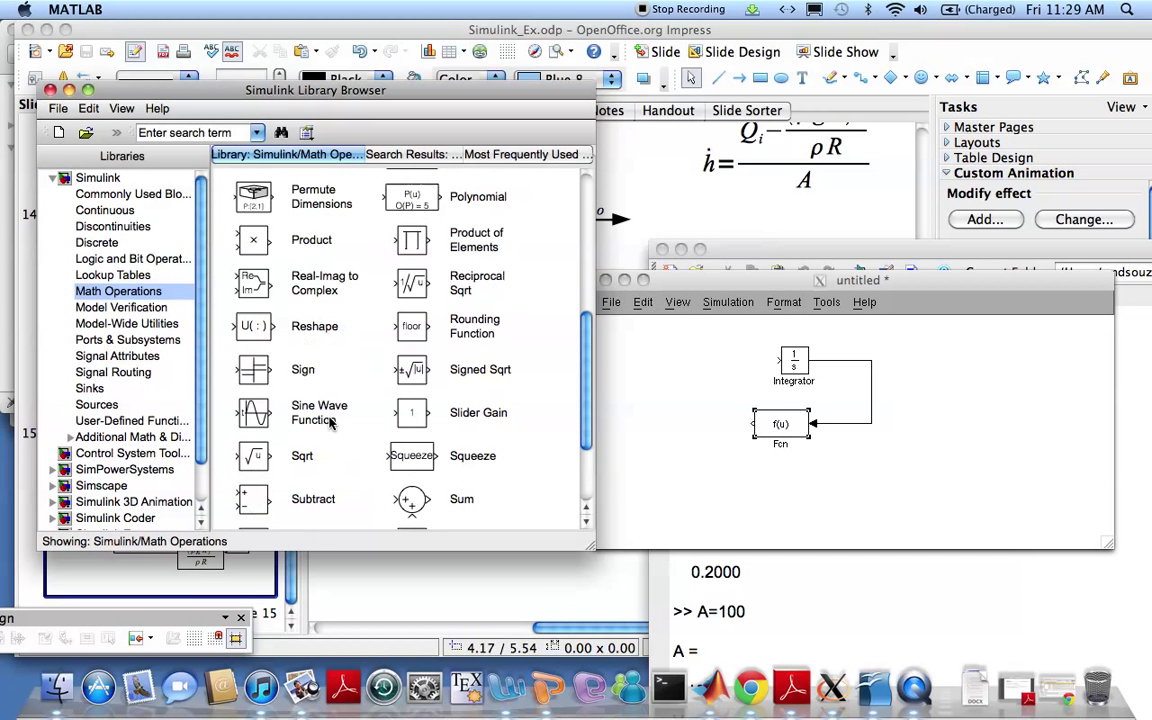
left_click(411, 499)
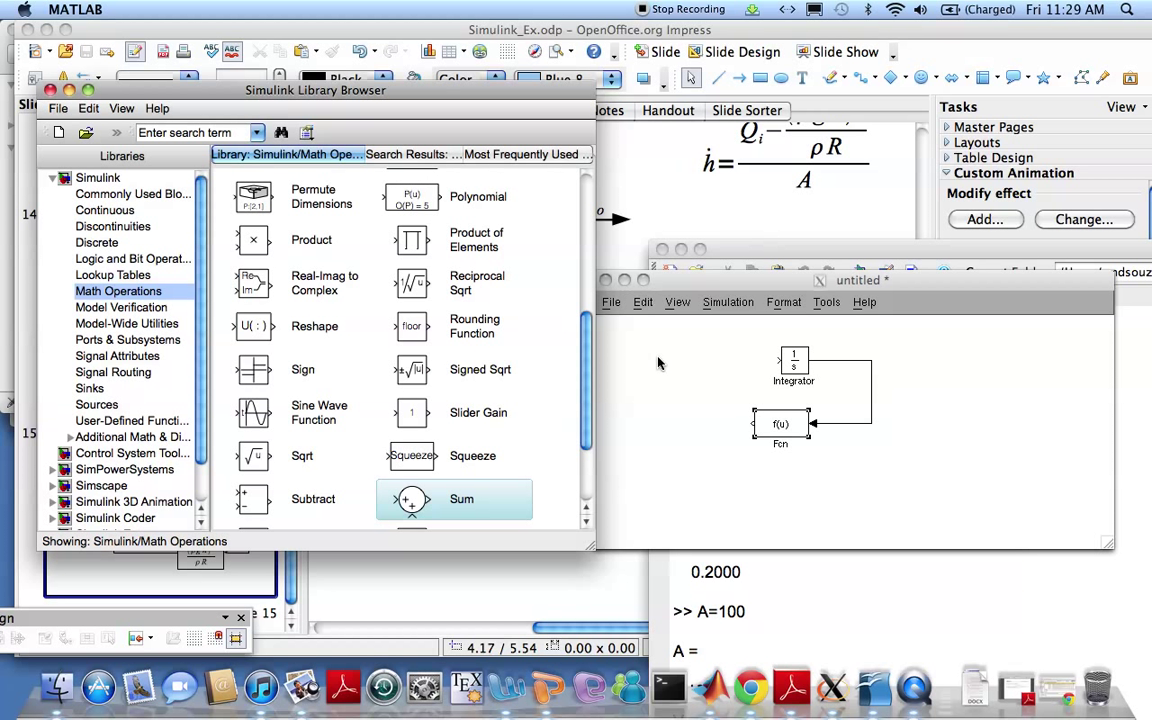
left_click_drag(658, 366, 659, 361)
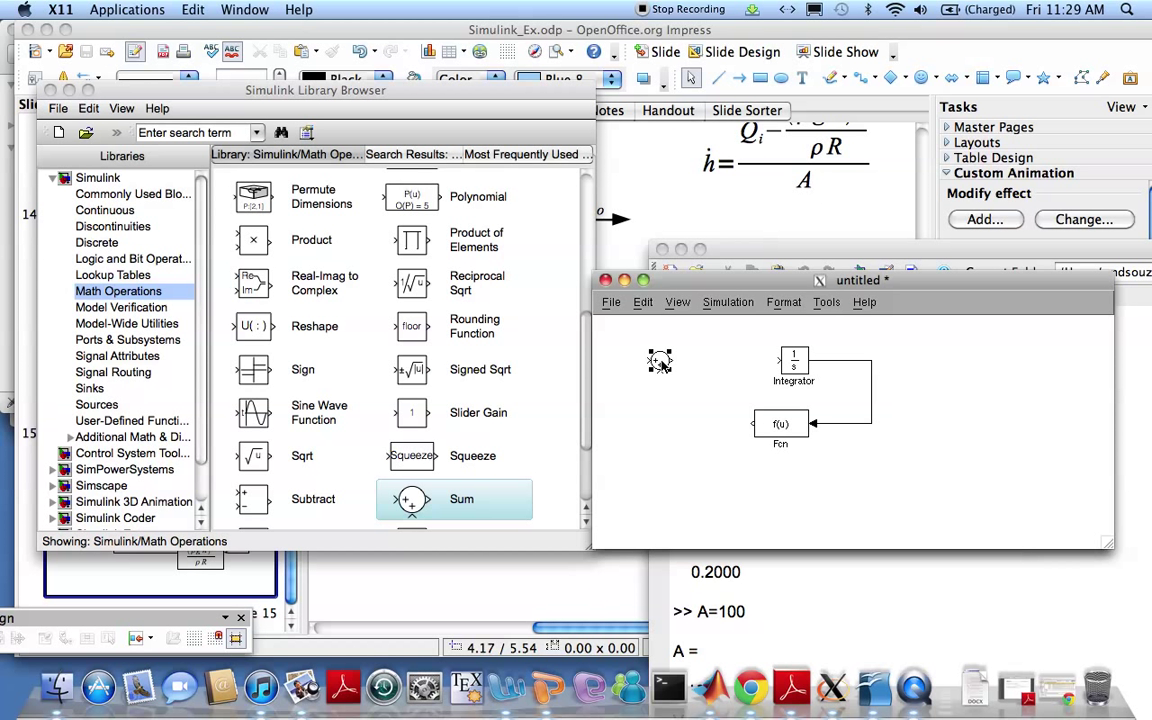
left_click_drag(662, 360, 676, 365)
- Set the Sum block's signs to |+-| and wire the Fcn output into its lower input
double_click(675, 363)
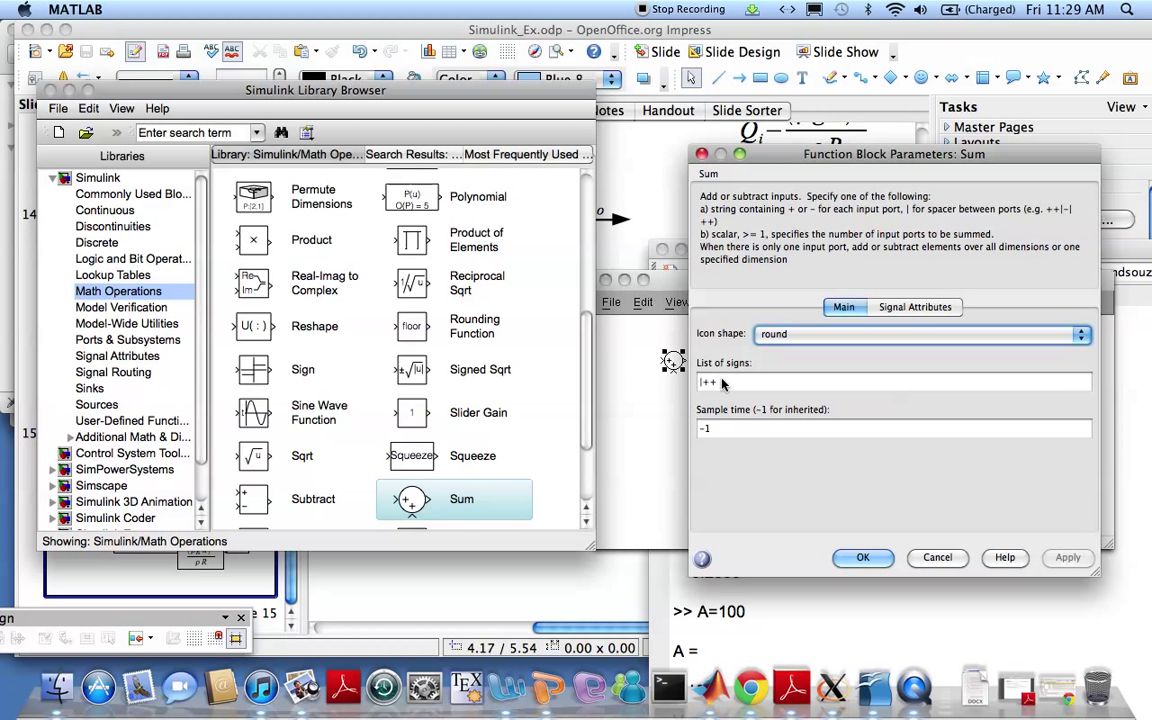
type("|+-|")
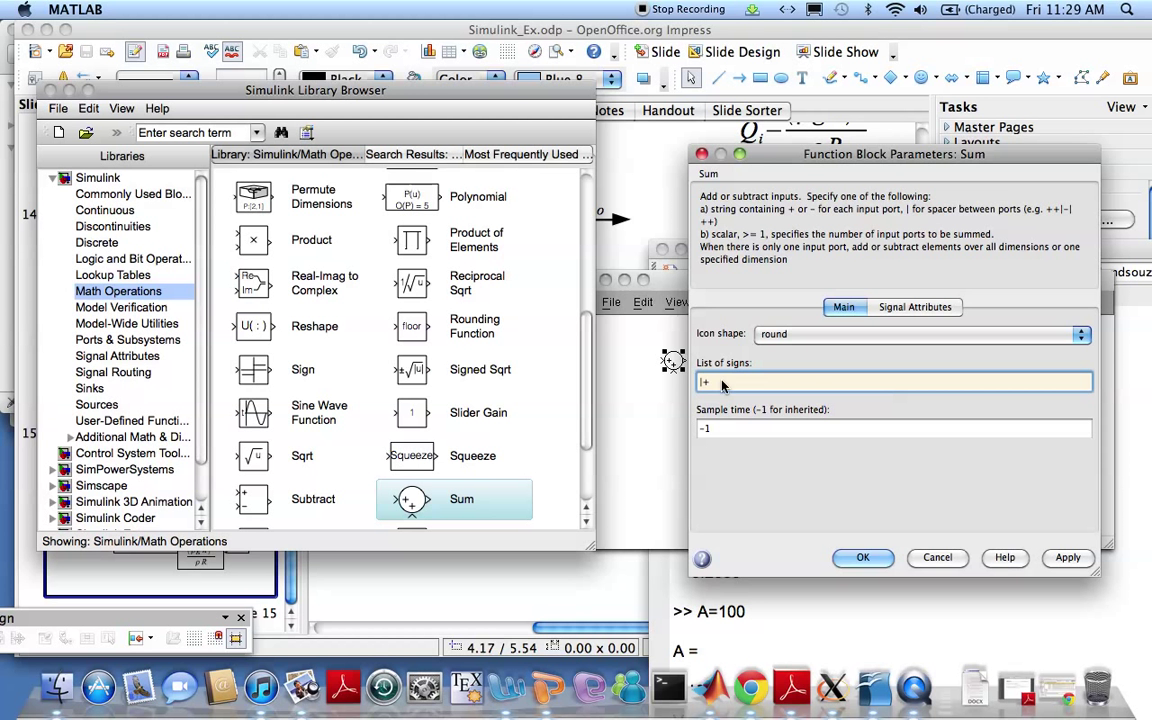
left_click(863, 557)
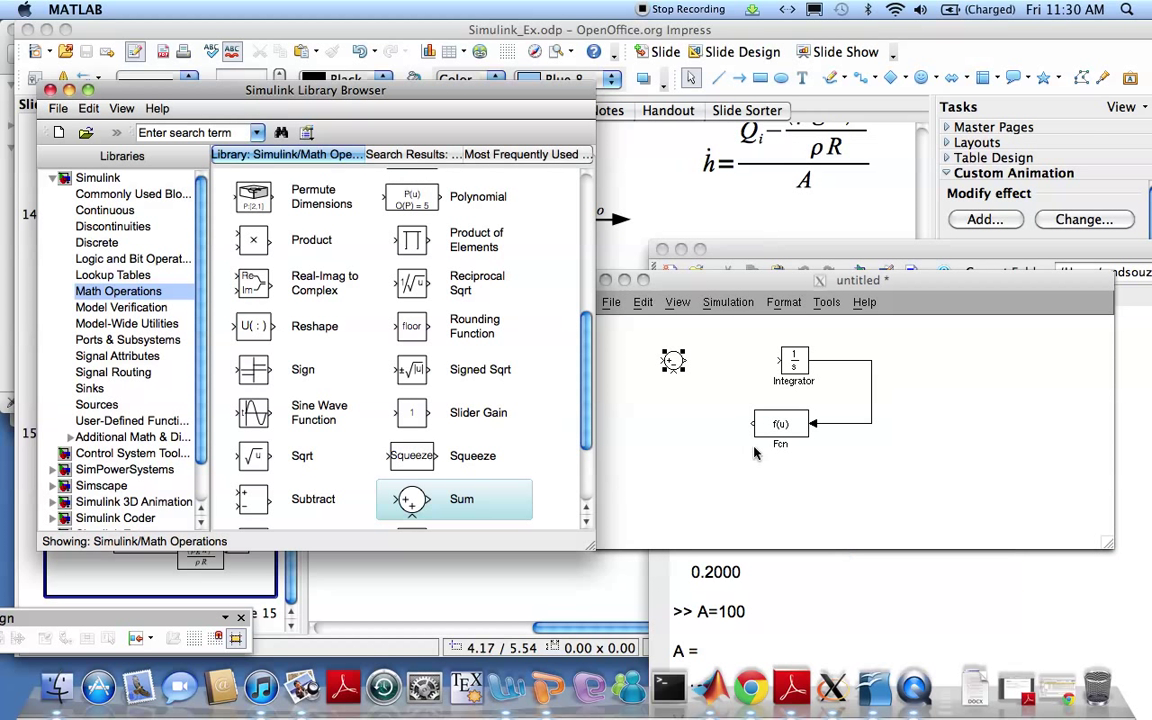
left_click(678, 386)
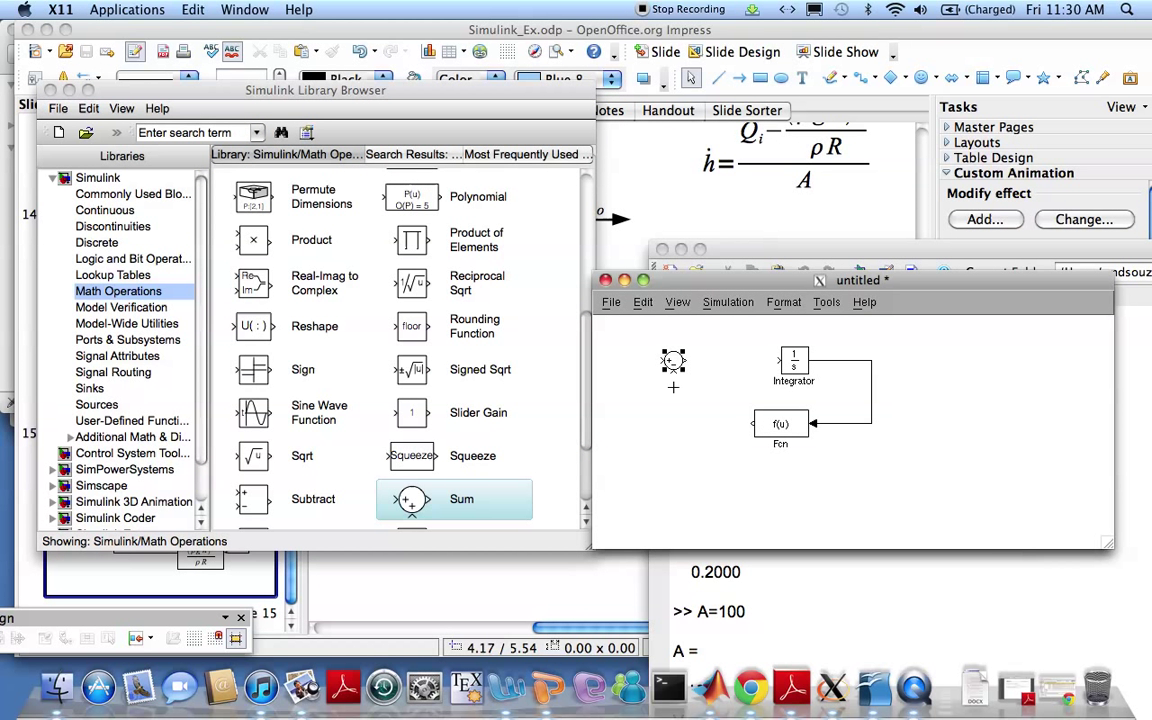
left_click_drag(753, 423, 673, 370)
- Insert a Gain block of 1/A between the Sum and the Integrator
scroll(312, 292, "up", 5)
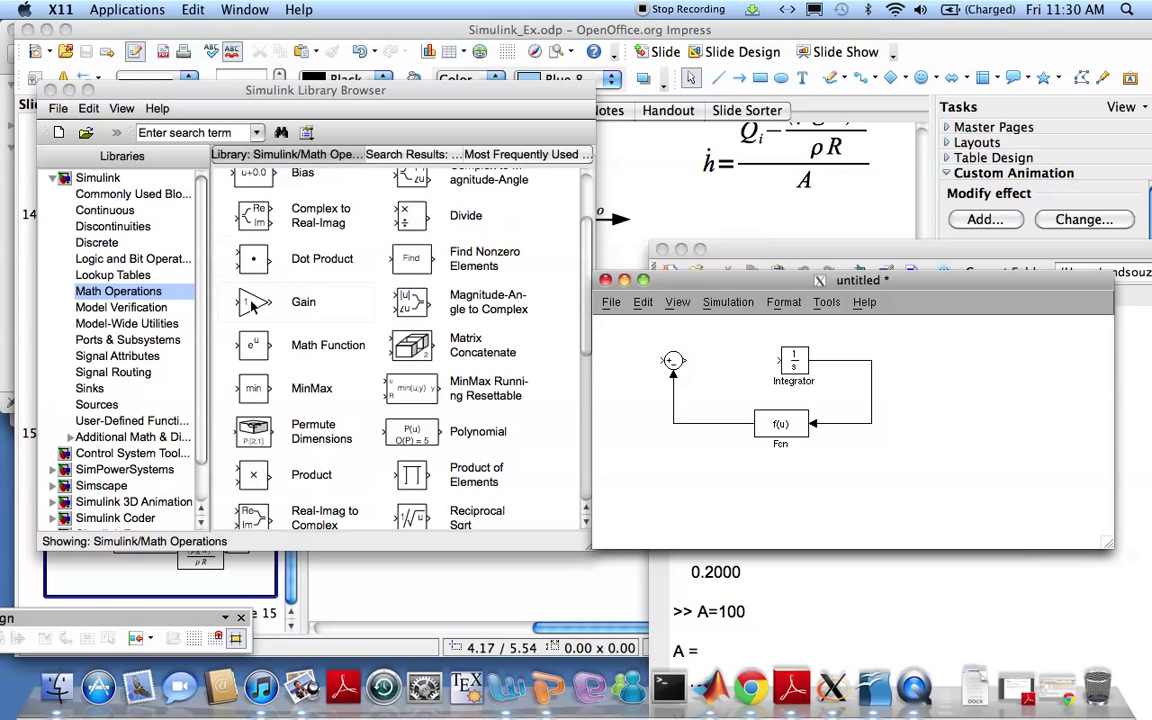
left_click(250, 306)
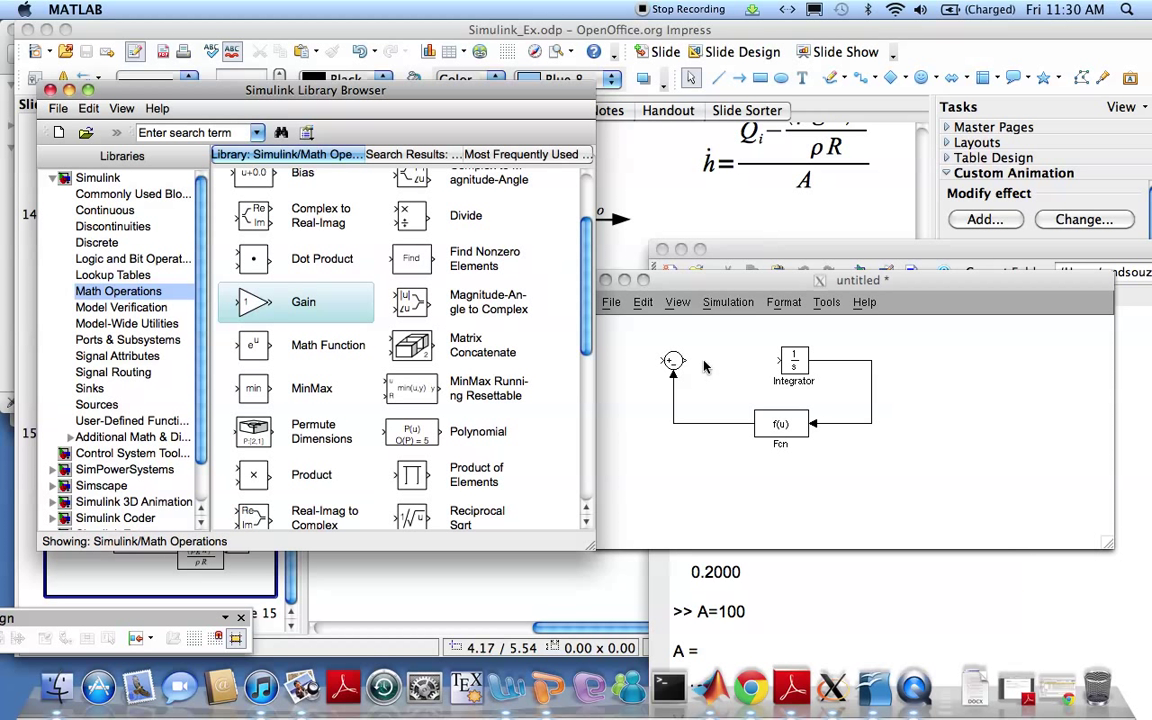
left_click_drag(707, 368, 766, 361)
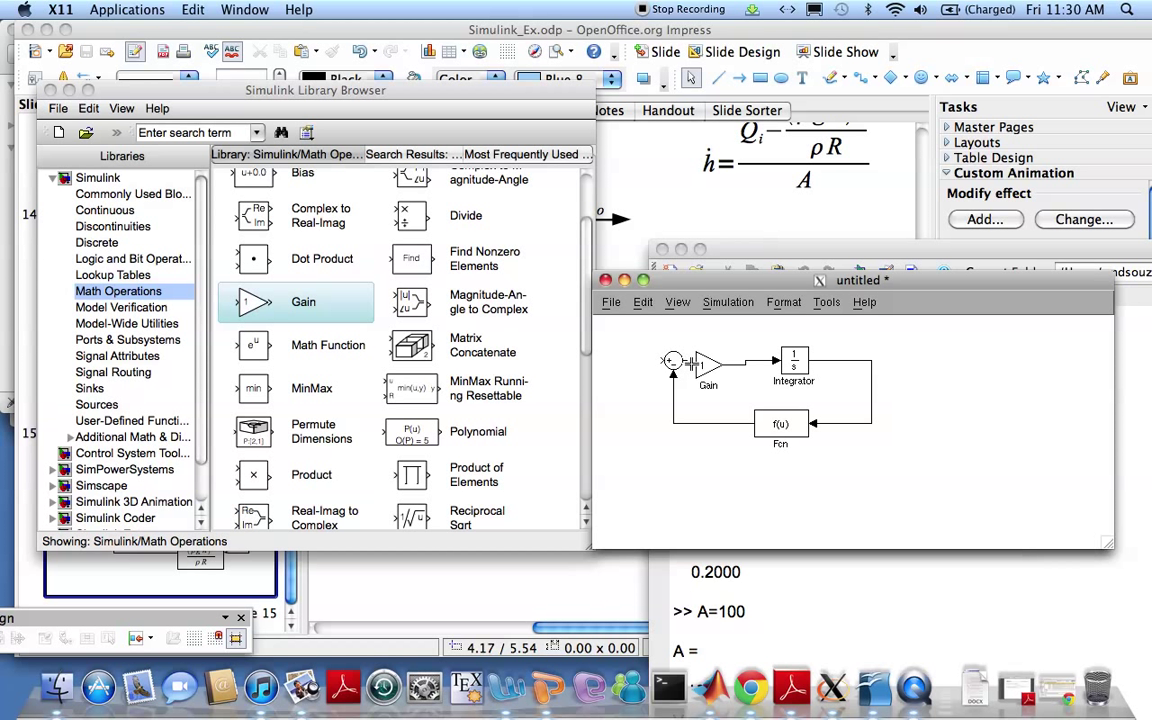
left_click_drag(711, 369, 722, 364)
double_click(722, 364)
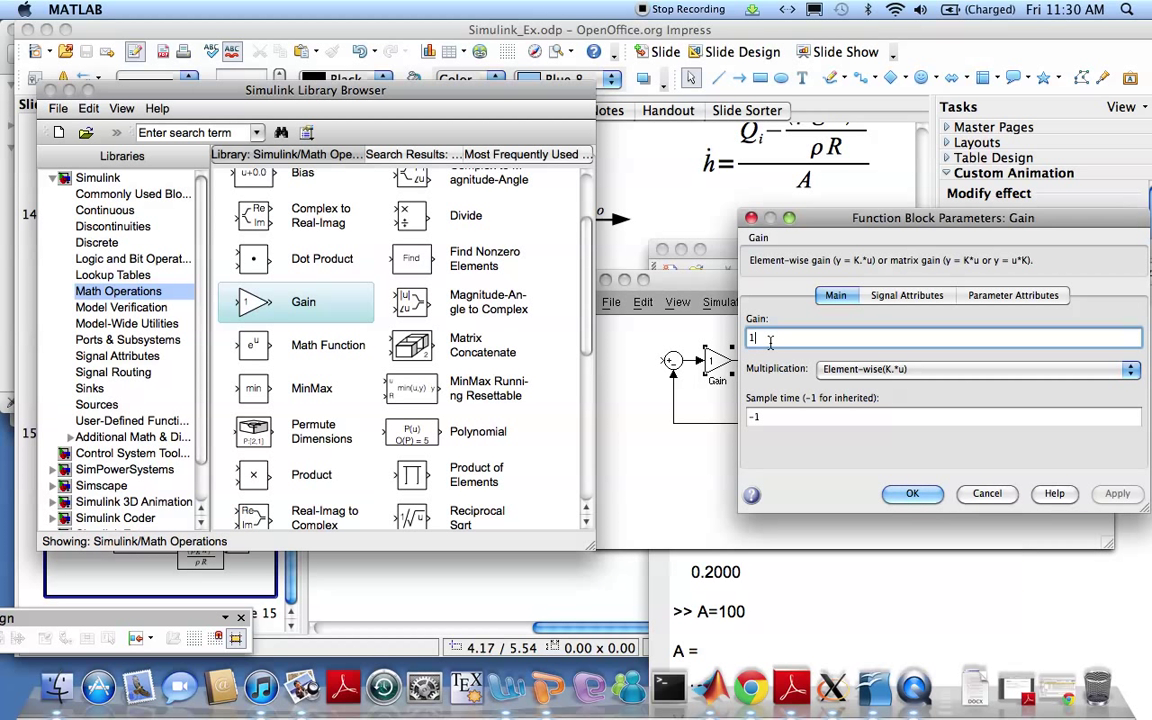
type("/A")
left_click(910, 492)
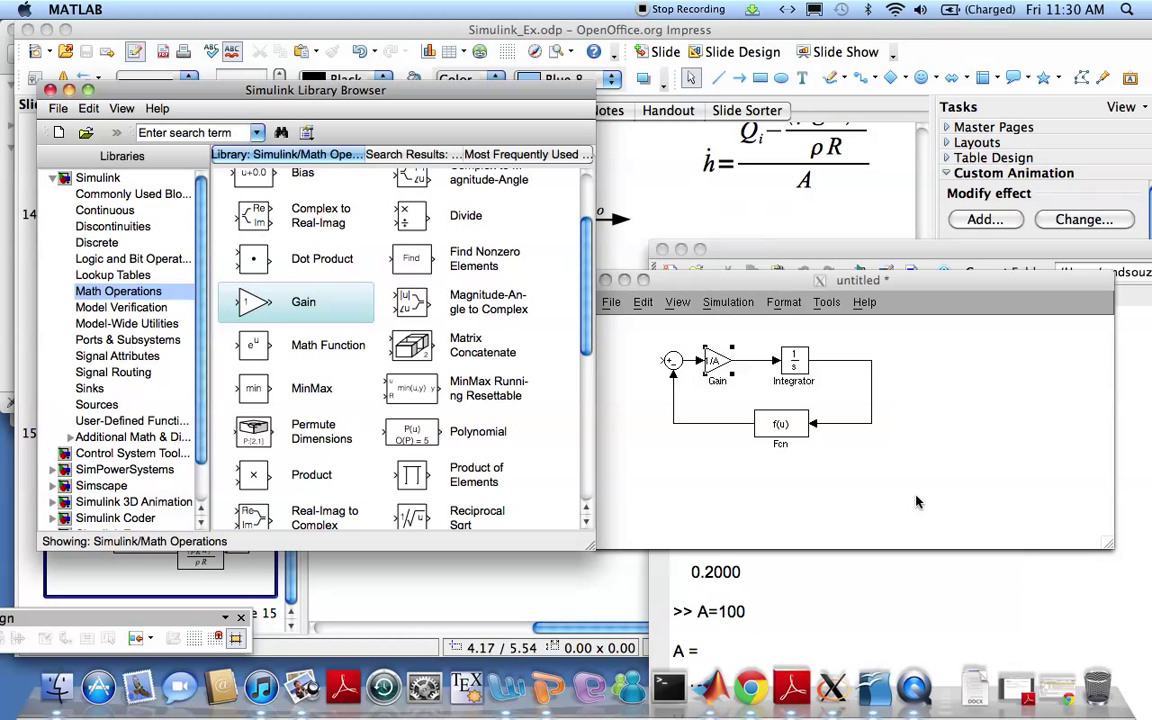
- Select the whole feedback loop and drag it right, freeing space on the left
left_click_drag(804, 275, 662, 275)
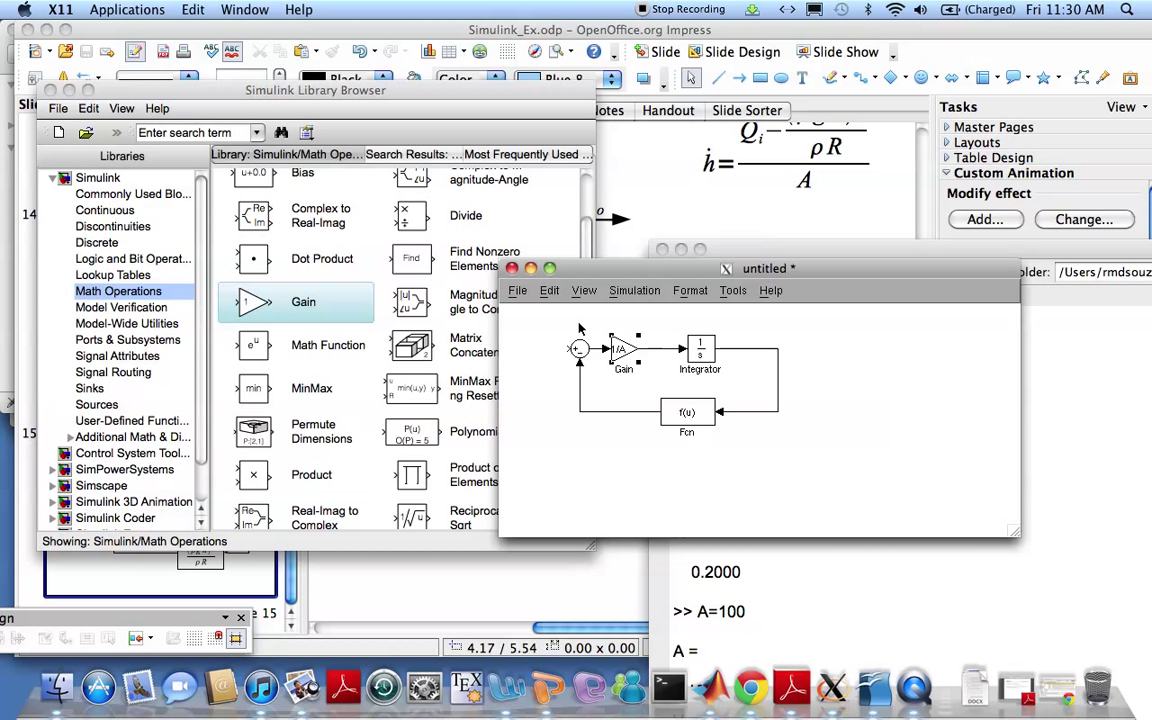
left_click_drag(505, 305, 808, 425)
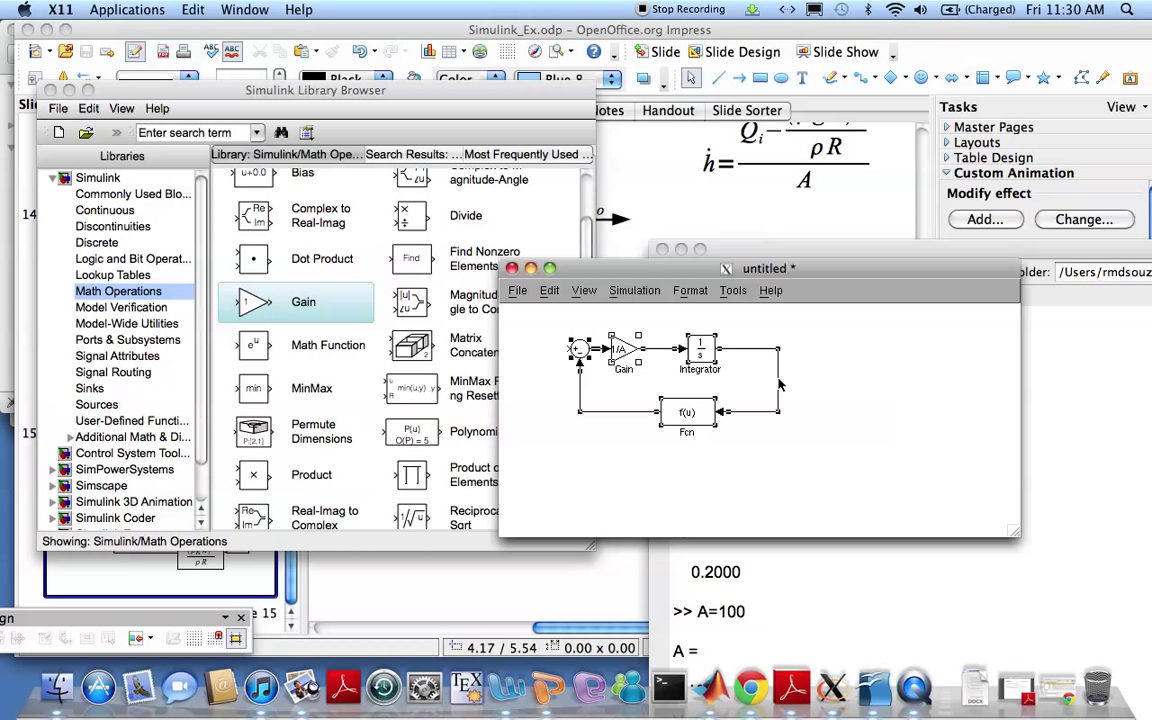
left_click_drag(780, 384, 871, 380)
left_click(740, 473)
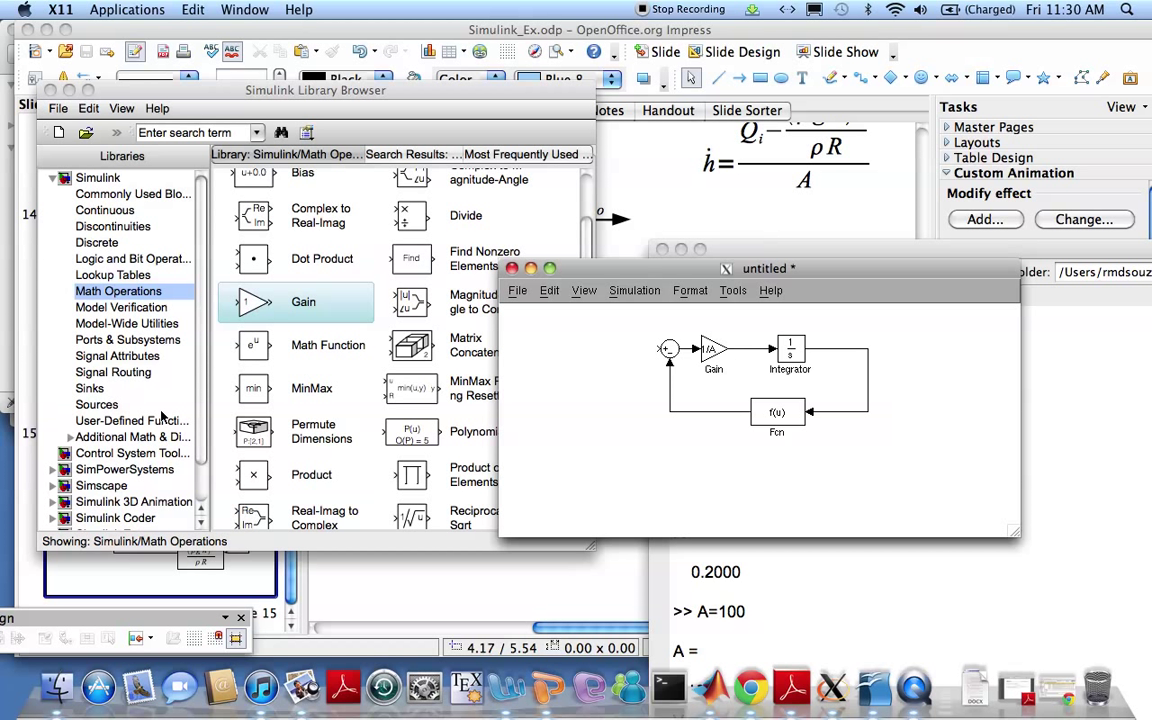
- Place a Sine Wave source left of the loop and a Step source below it
left_click(110, 404)
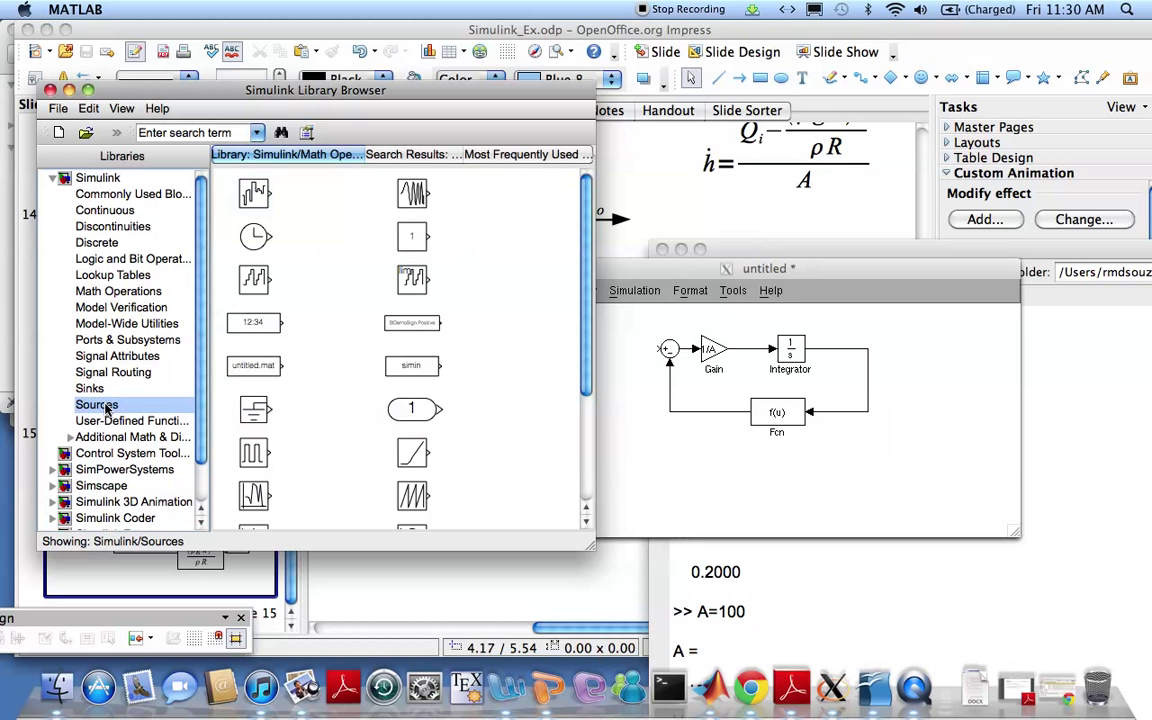
scroll(375, 279, "down", 5)
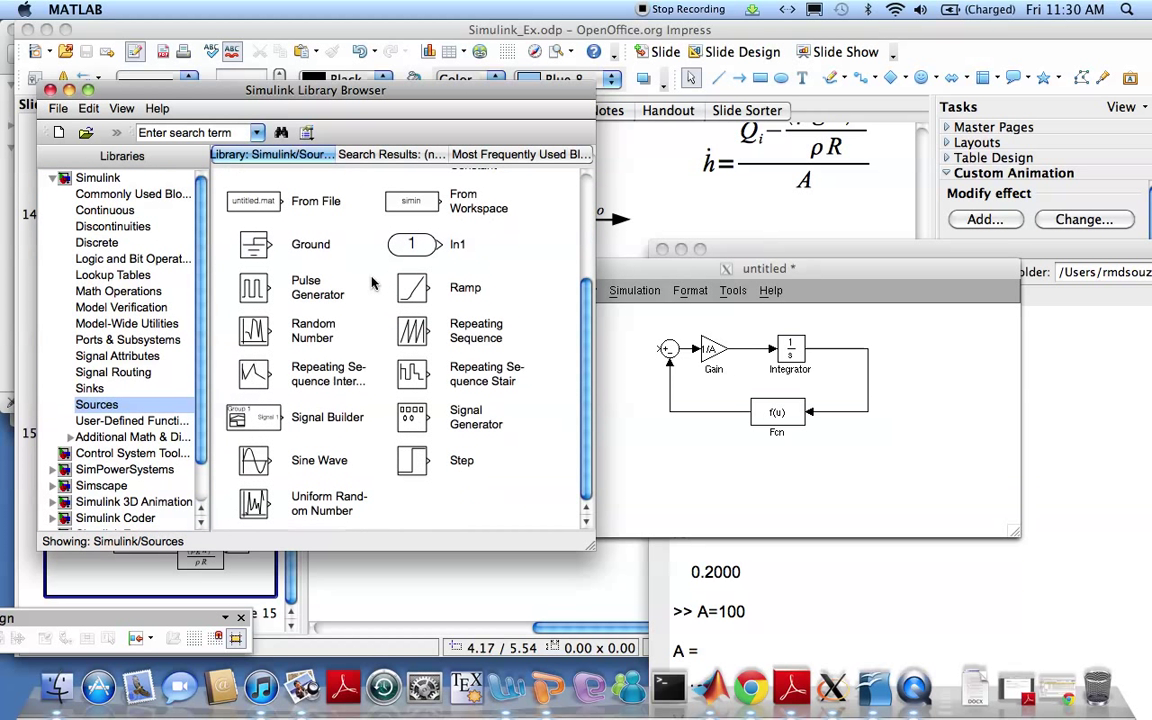
left_click_drag(255, 462, 550, 347)
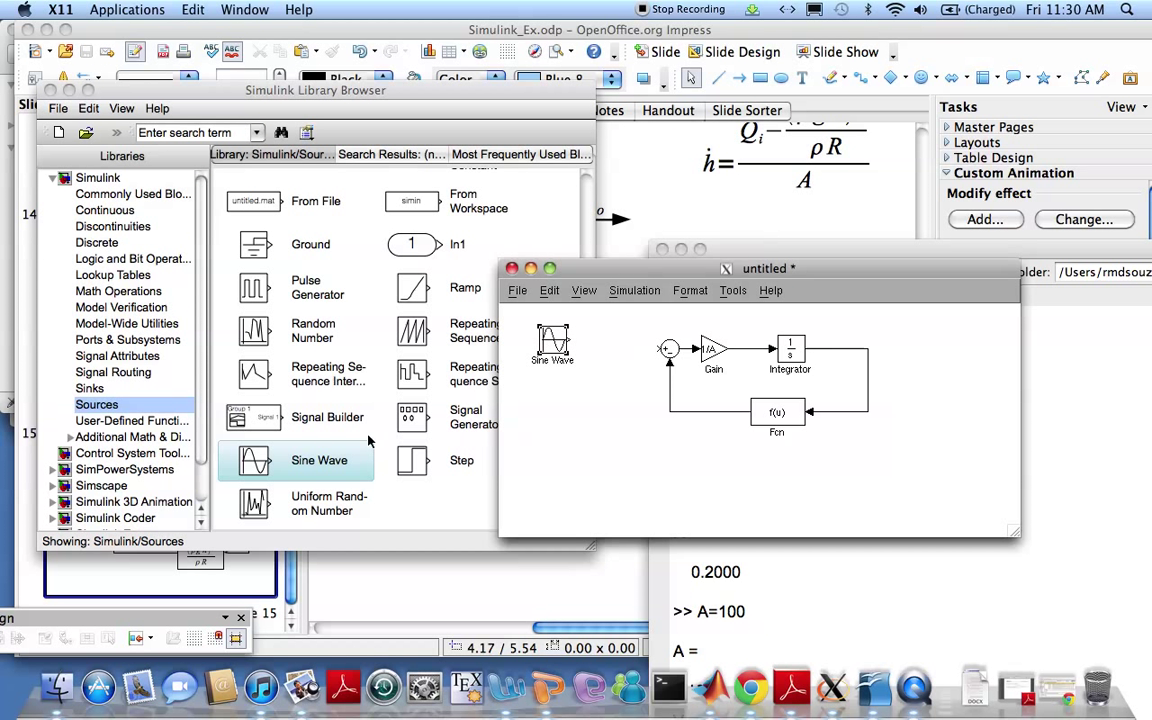
left_click(404, 462)
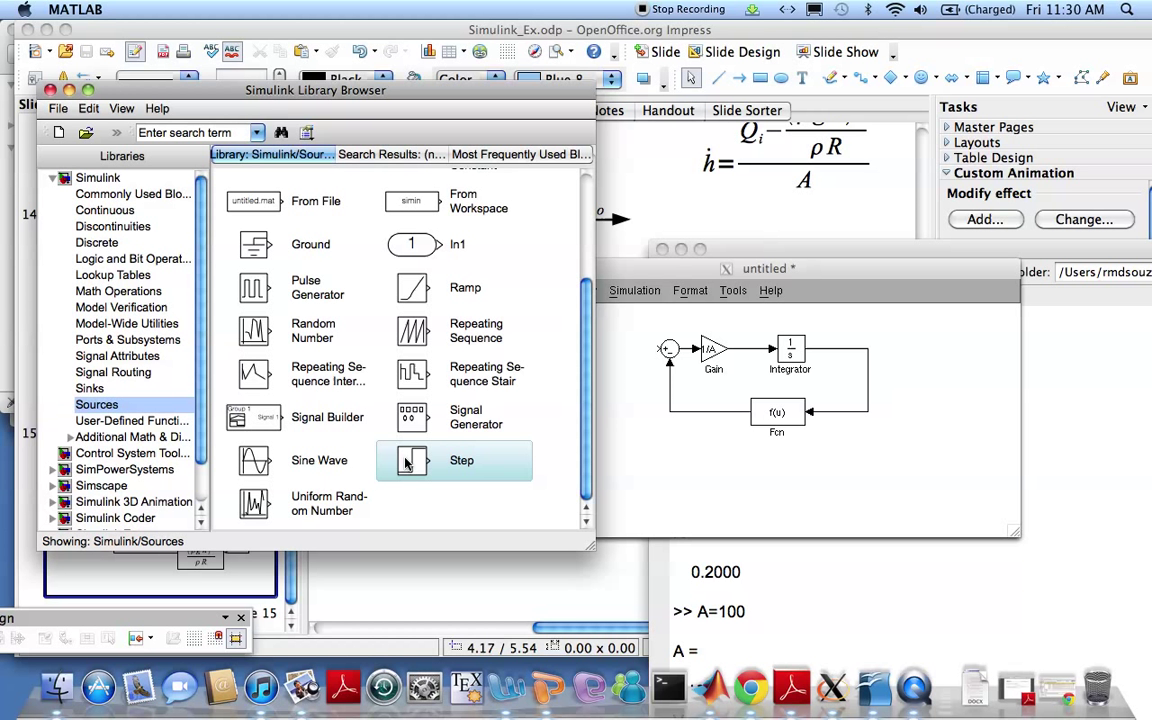
left_click_drag(622, 430, 546, 412)
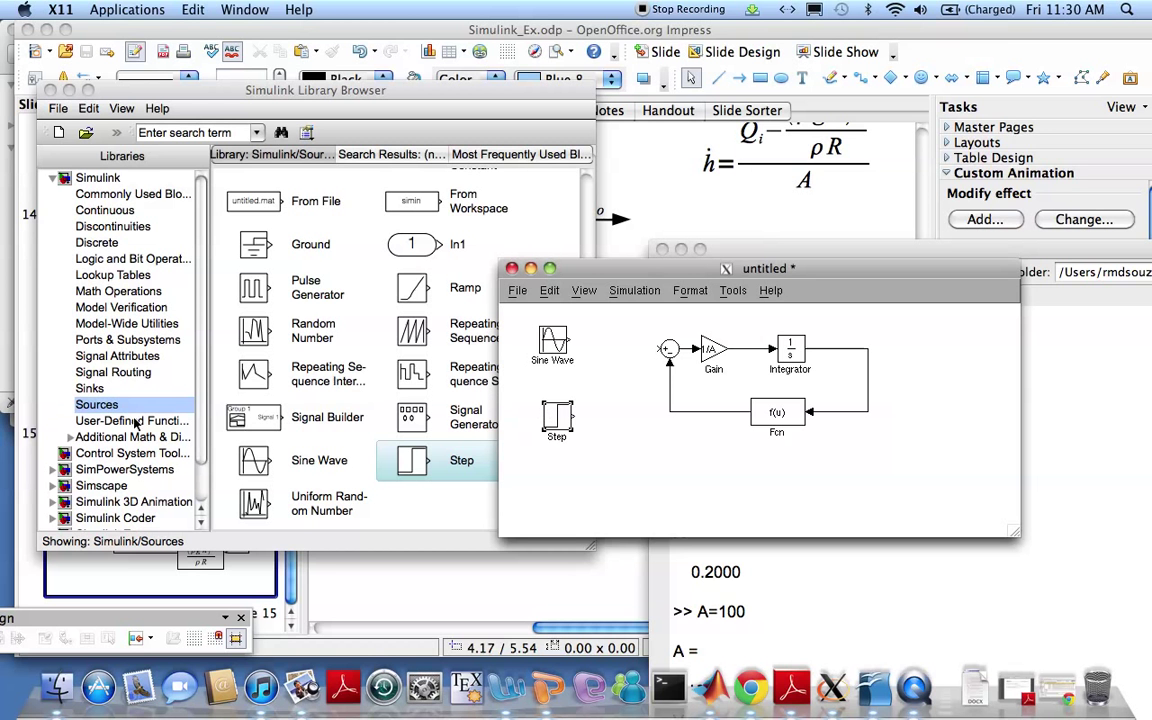
- Add a second Sum block ahead of the loop and wire the Step output into it
left_click(120, 291)
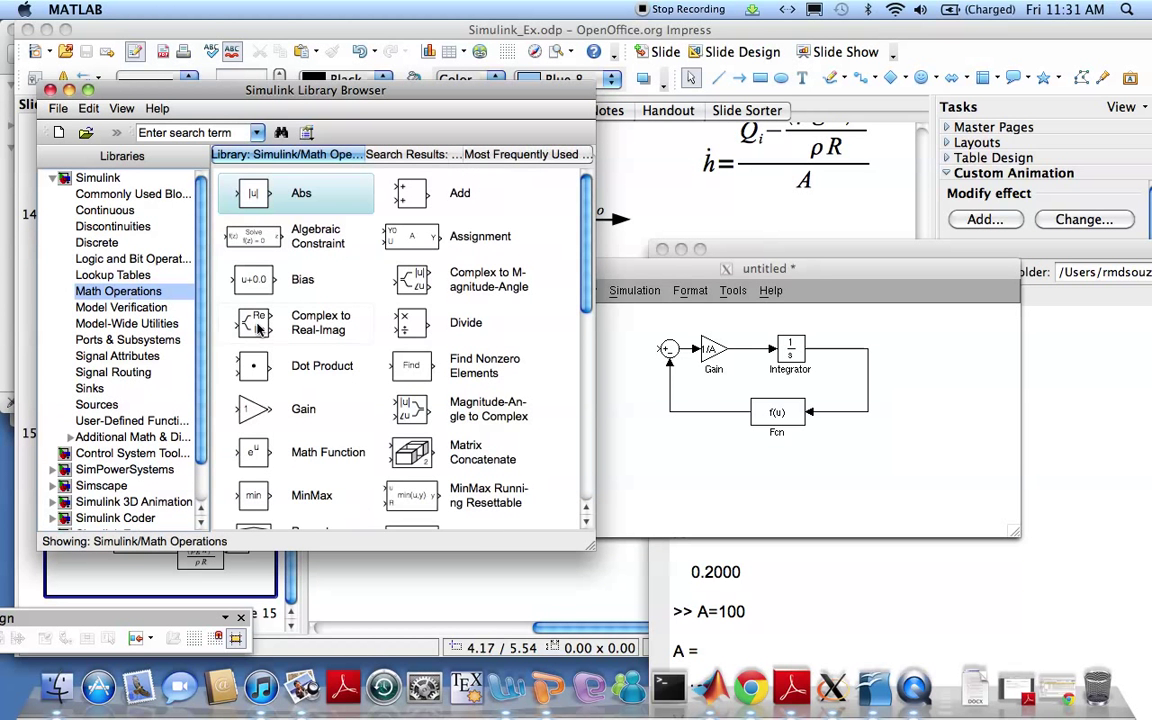
scroll(258, 332, "down", 1)
scroll(258, 332, "down", 10)
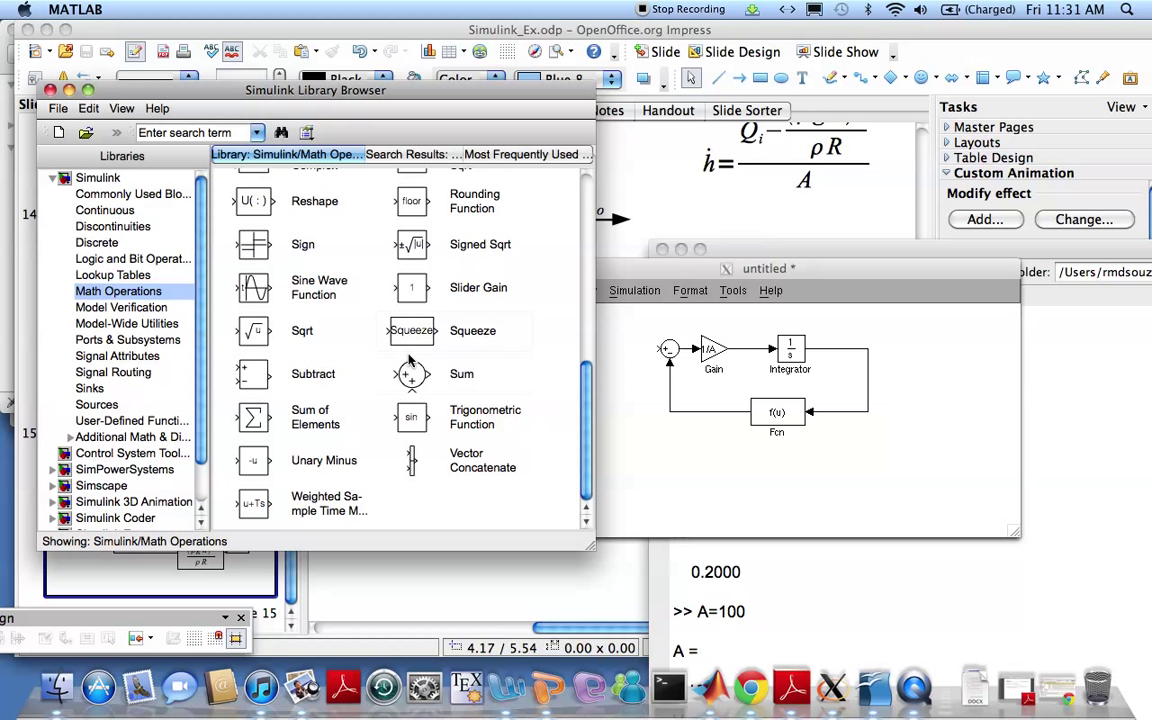
left_click_drag(408, 373, 612, 350)
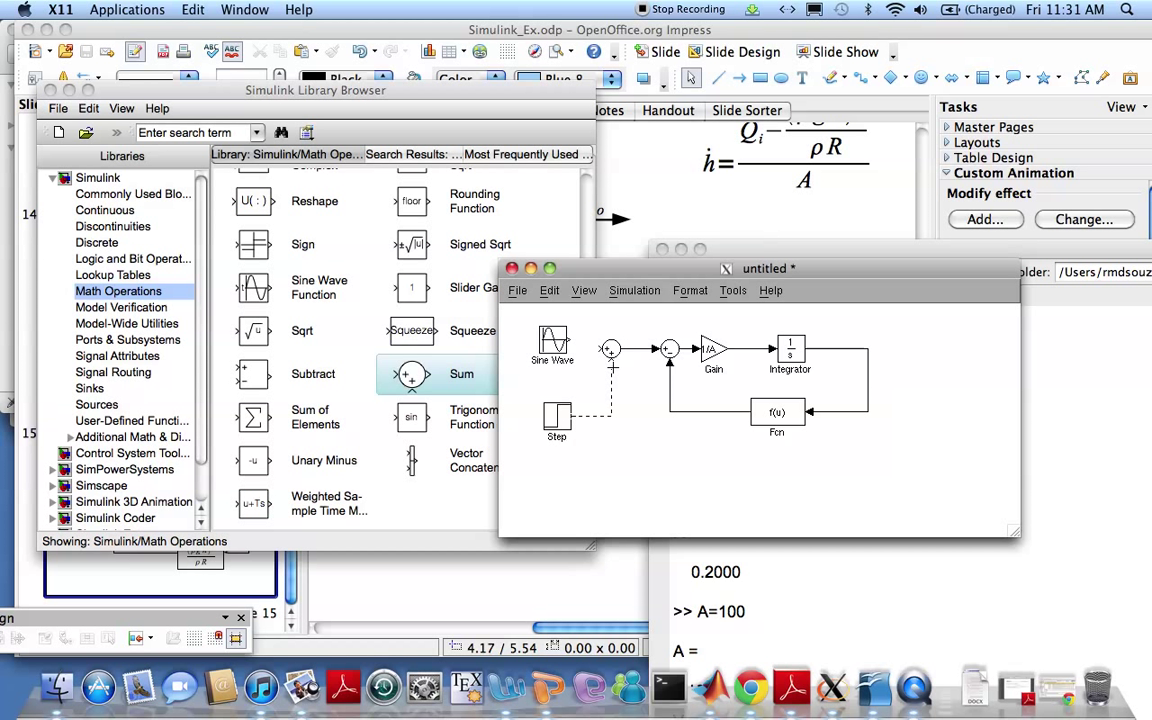
left_click_drag(612, 360, 601, 348)
- Set the Sine Wave frequency to 0.1 rad/sec
double_click(565, 345)
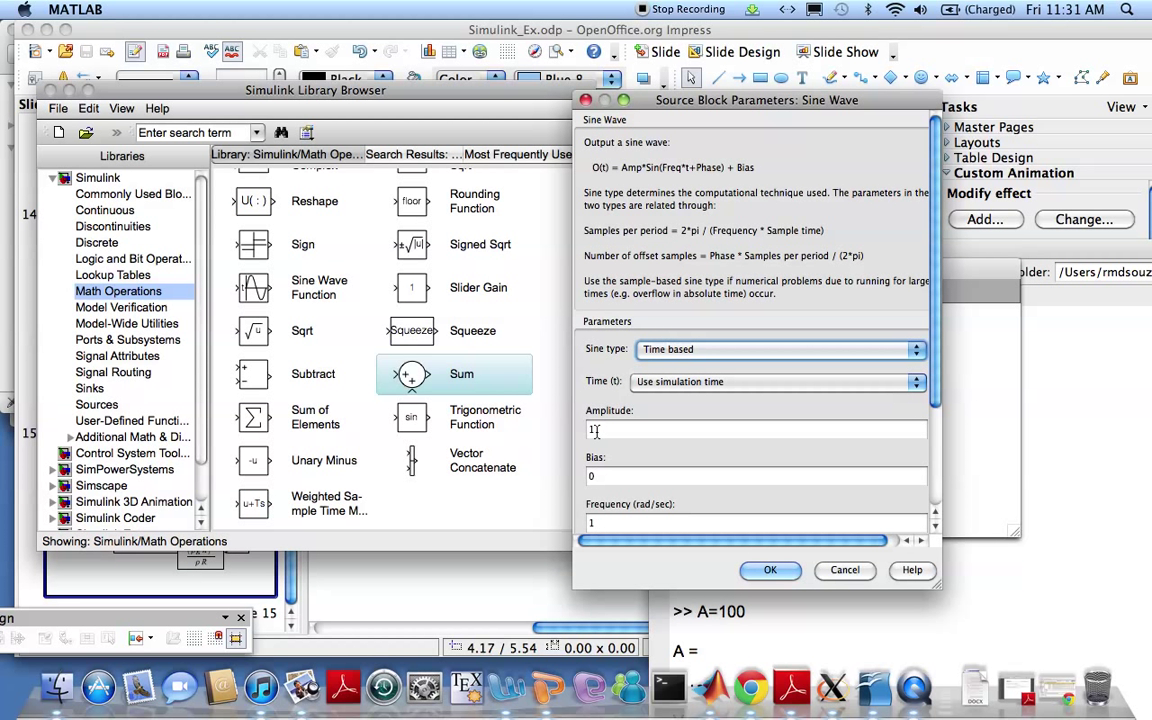
double_click(601, 522)
type("0.1")
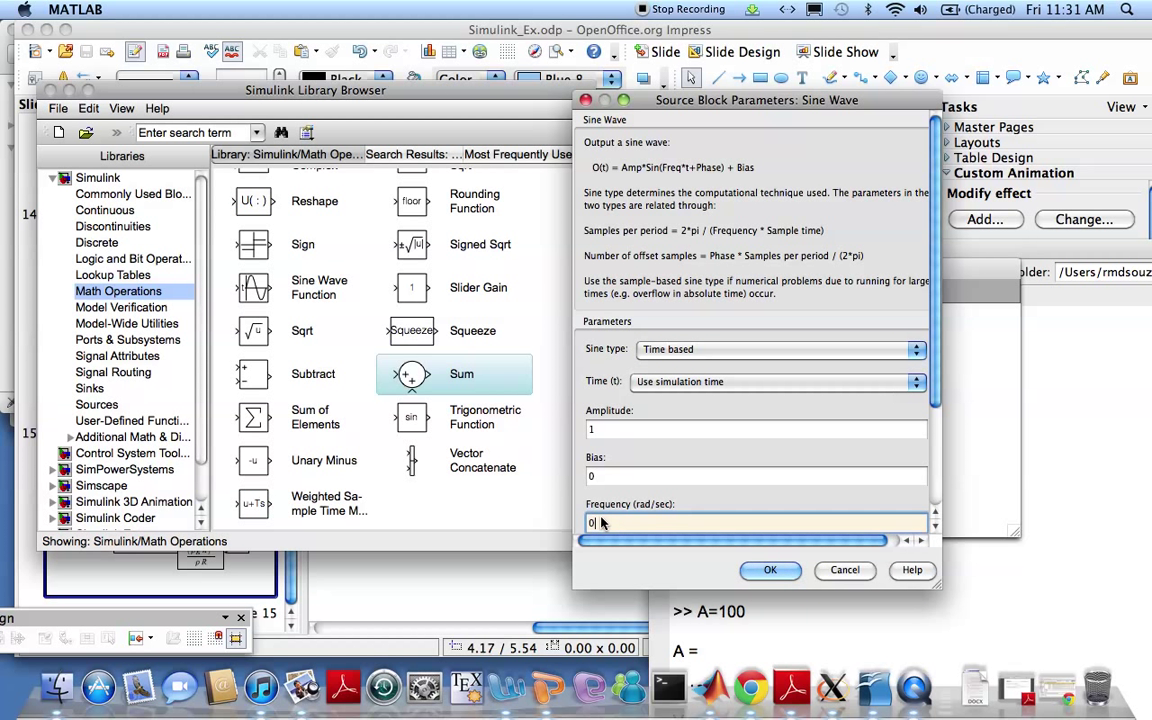
left_click(770, 569)
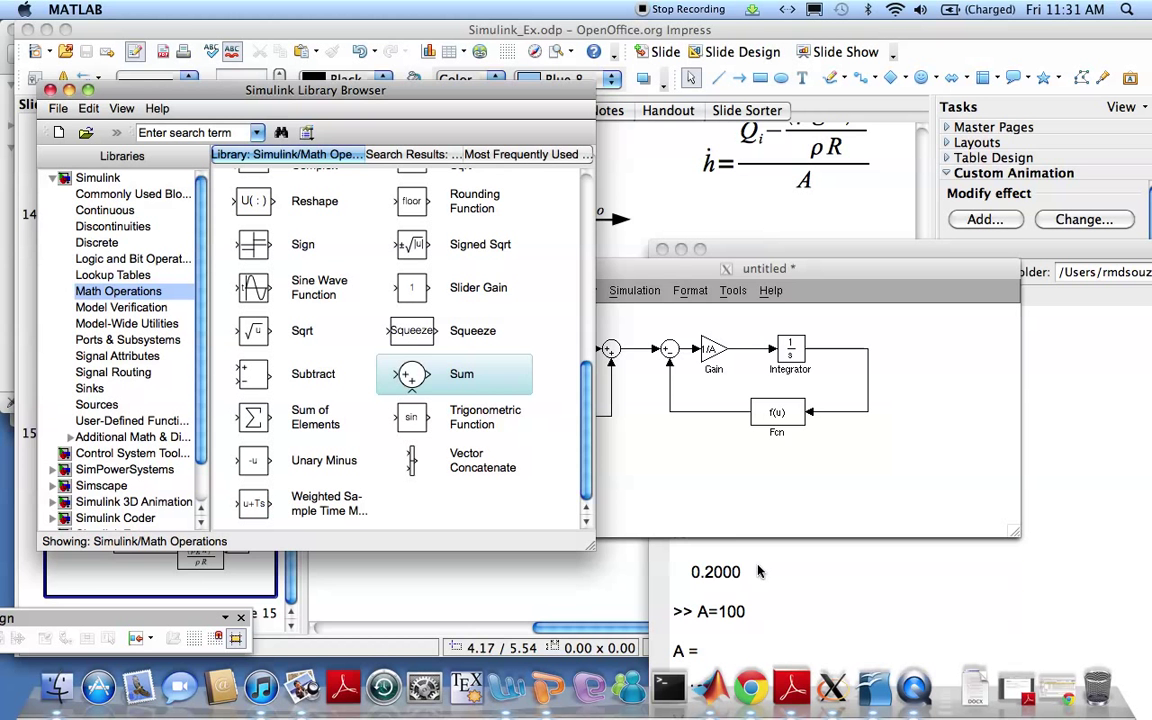
- Keep the Step block at its defaults, step time 1 and final value 1
double_click(557, 415)
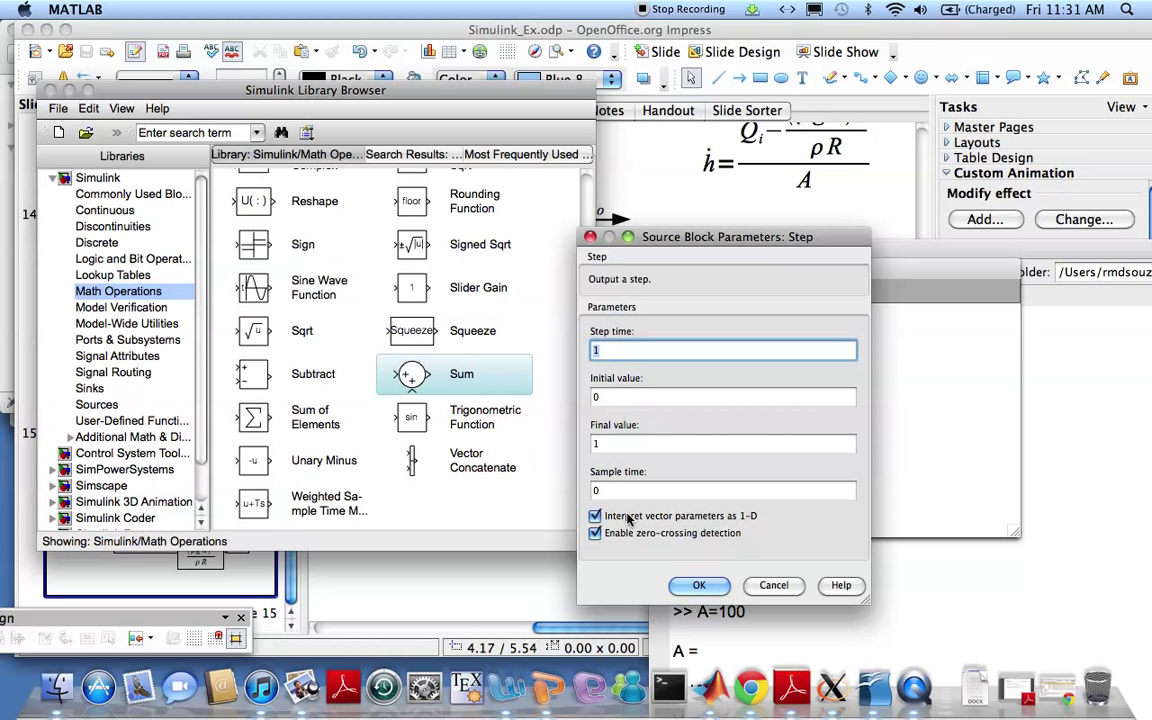
left_click(681, 588)
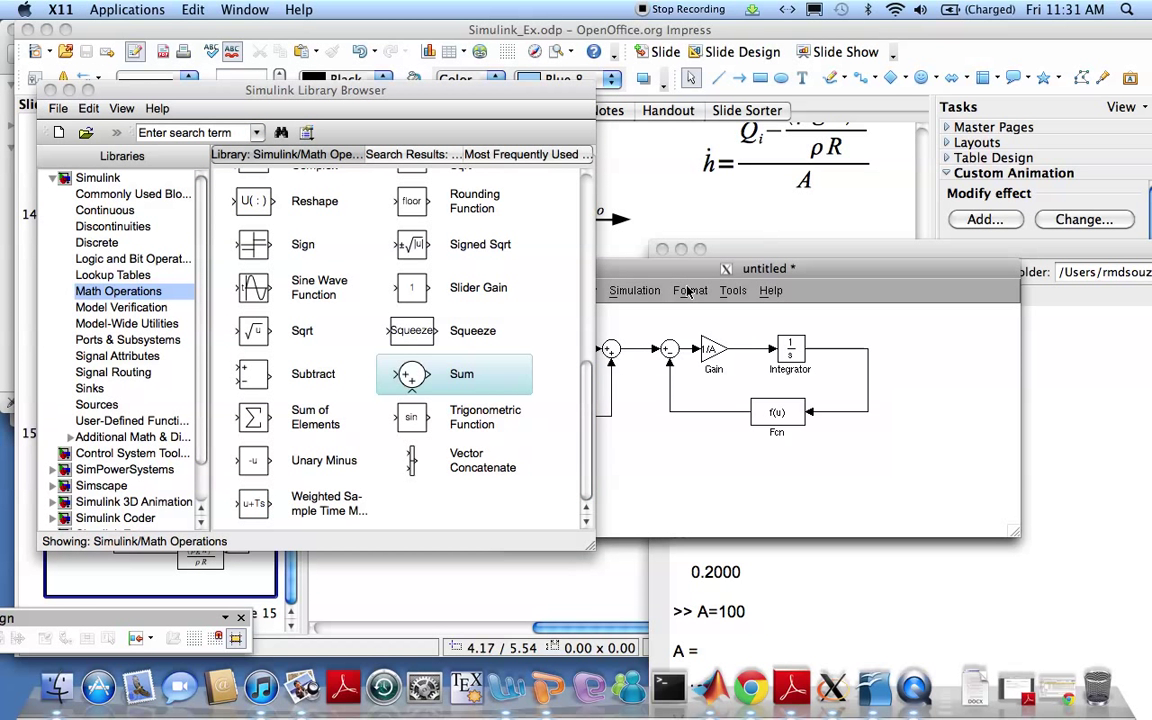
left_click(616, 265)
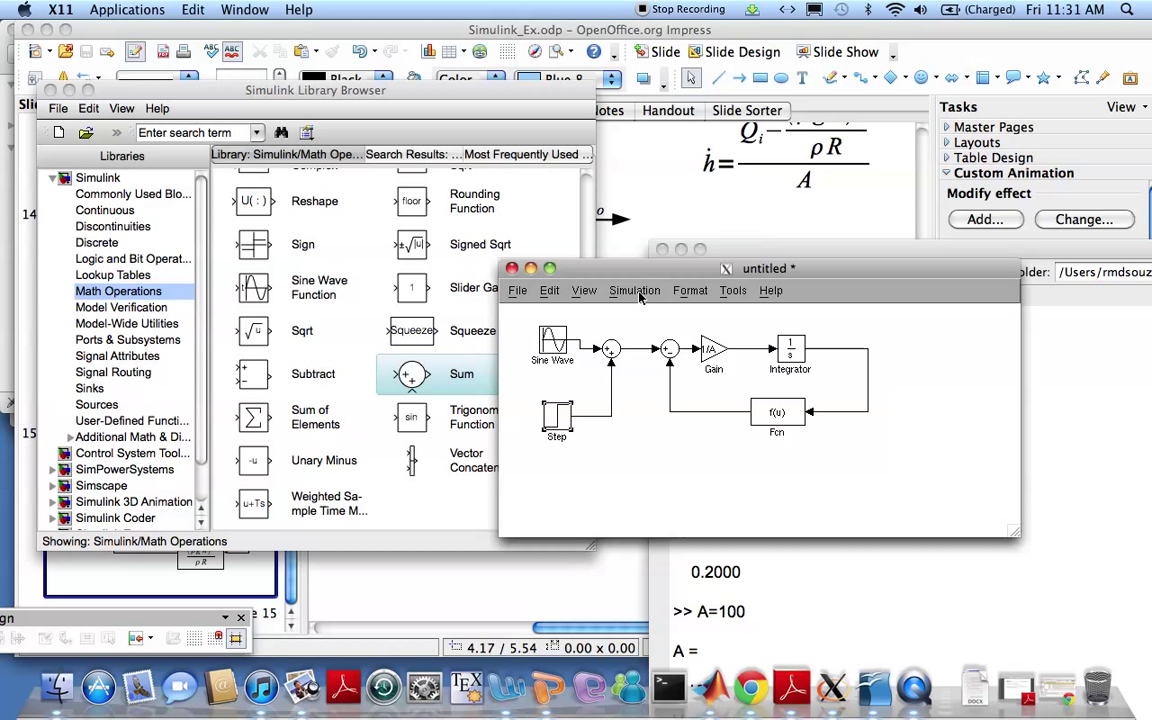
- Add a Scope block from Sinks to the model
left_click(98, 403)
left_click(89, 388)
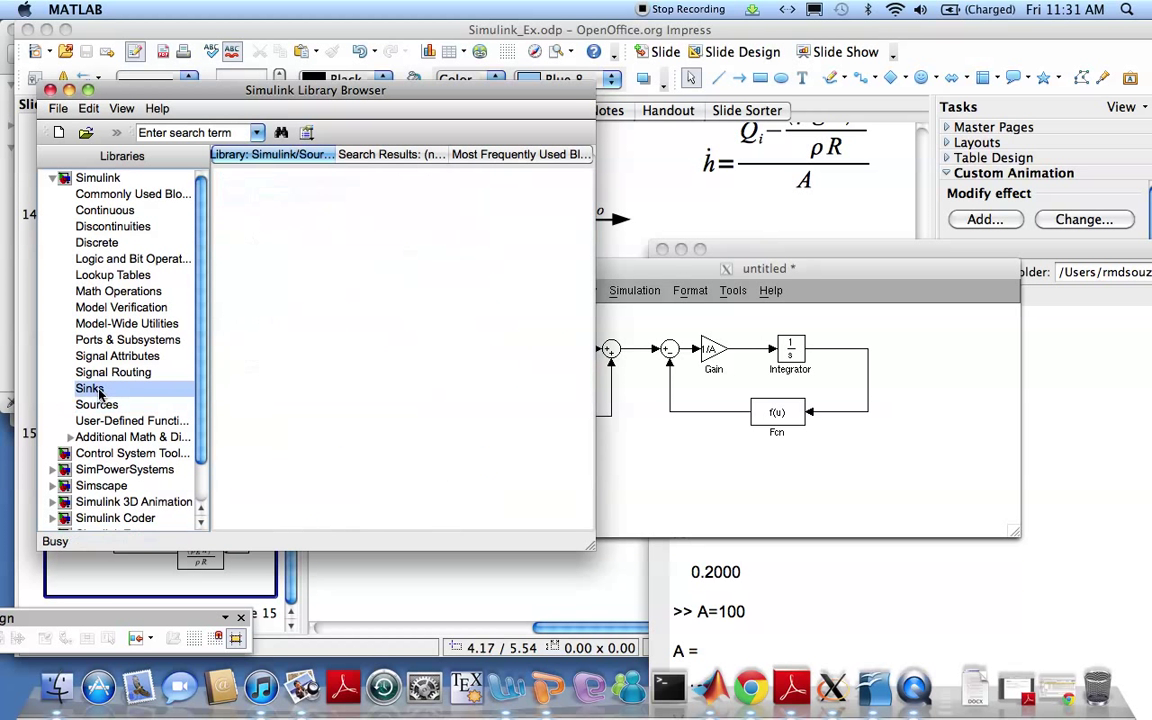
left_click(383, 220)
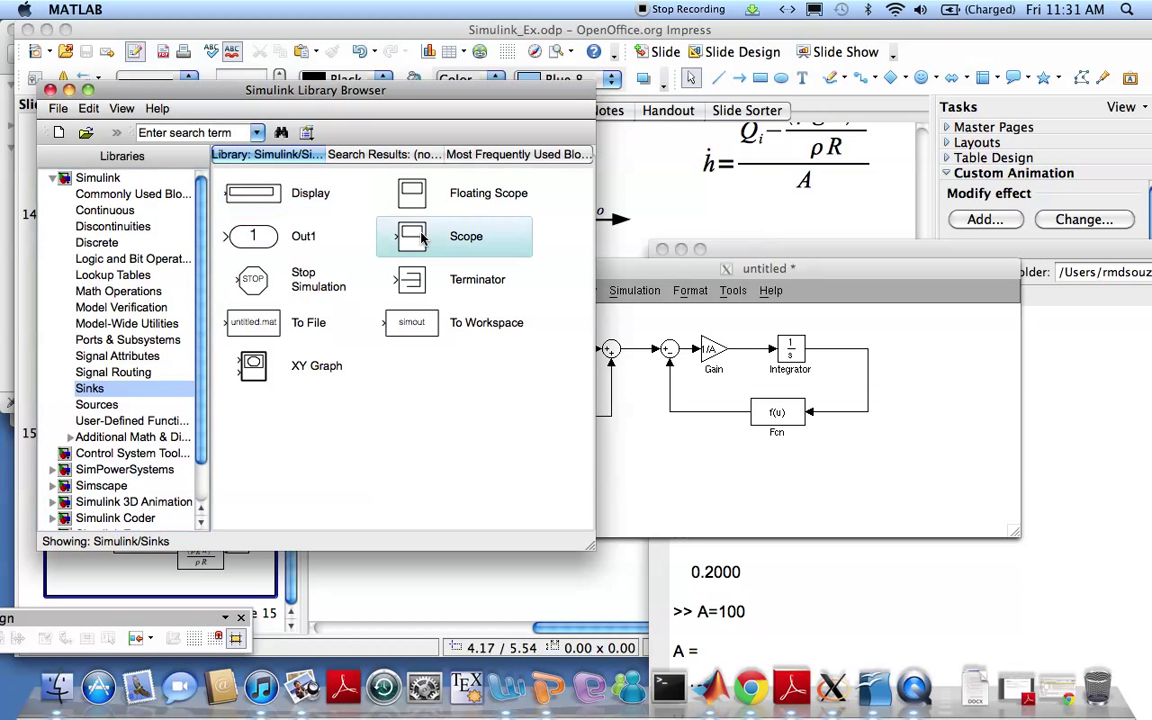
key("super+i")
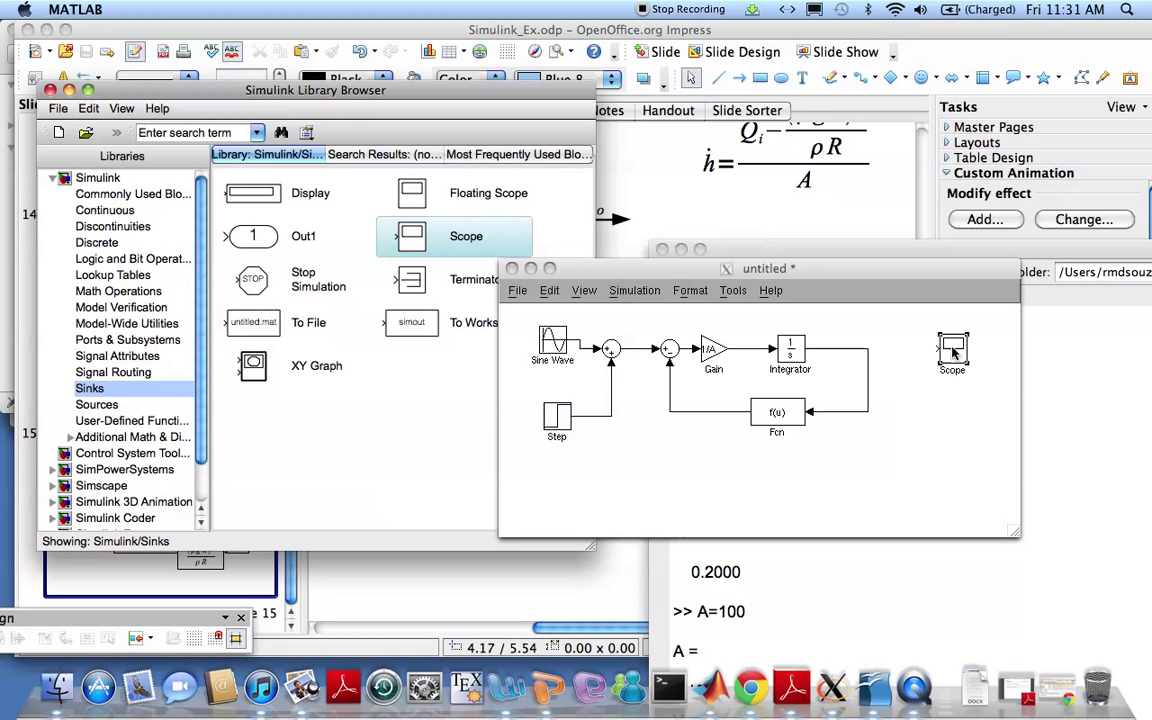
- Place a Bus Creator before the Scope and branch the summed input signal into it
left_click(110, 371)
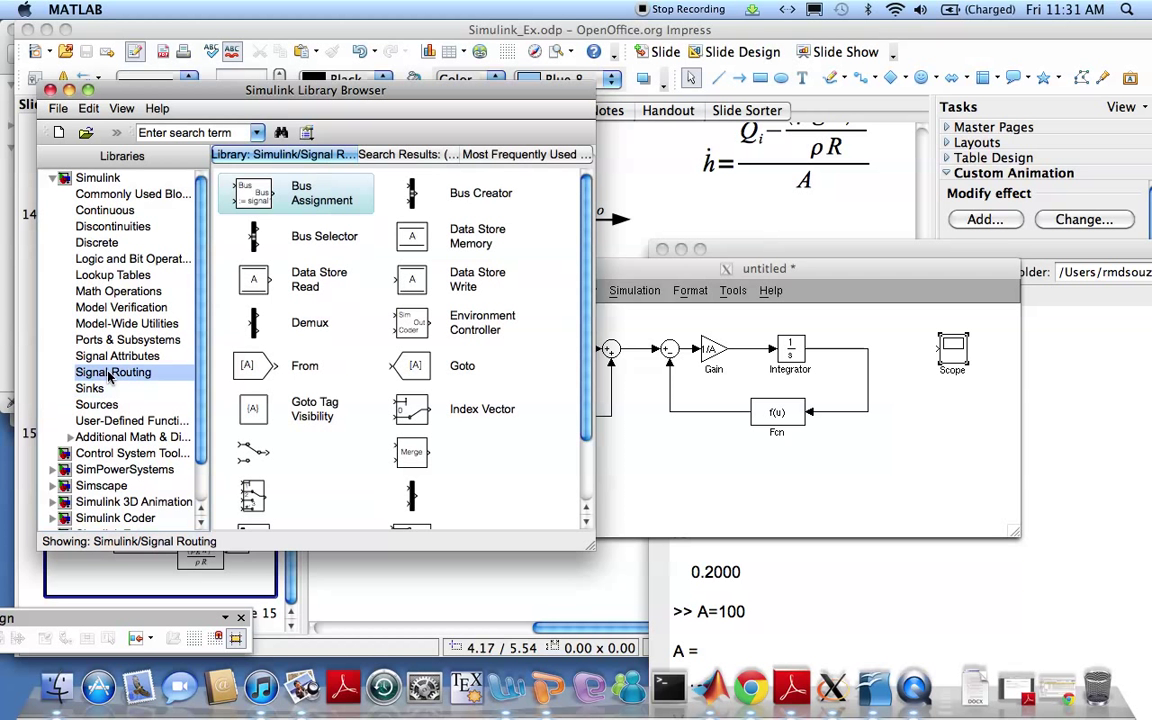
left_click(375, 176)
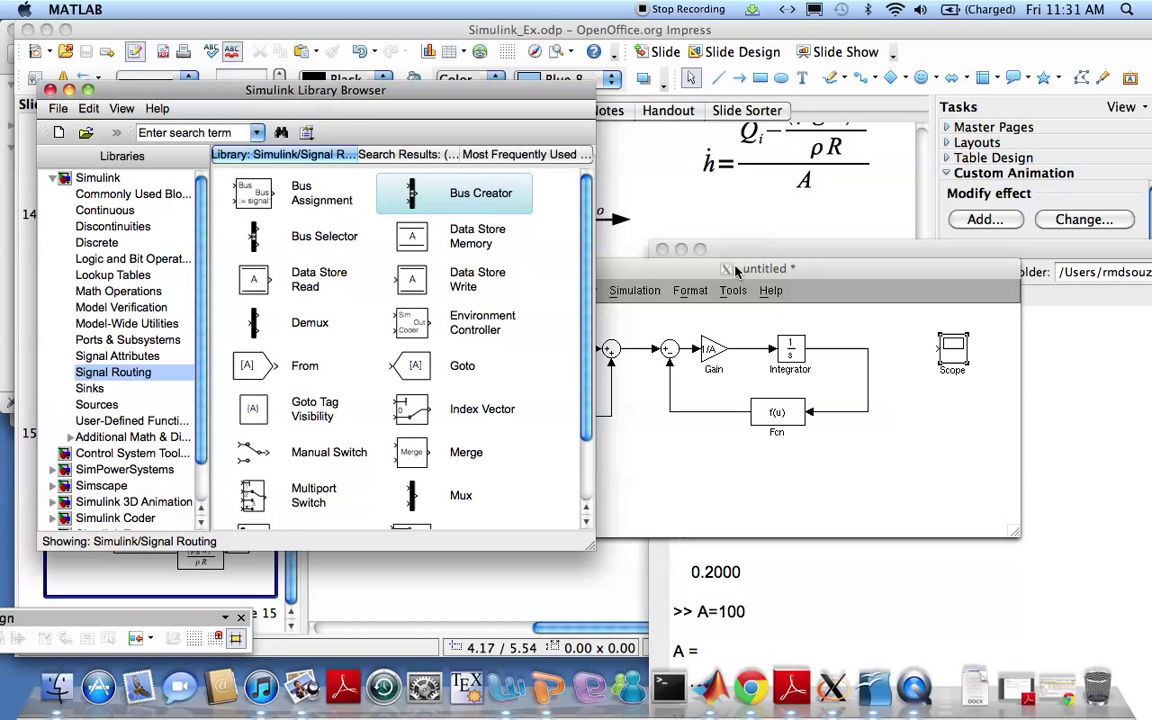
mouse_move(912, 335)
left_mouse_down()
mouse_move(906, 350)
mouse_move(935, 348)
left_mouse_up()
left_click(903, 347)
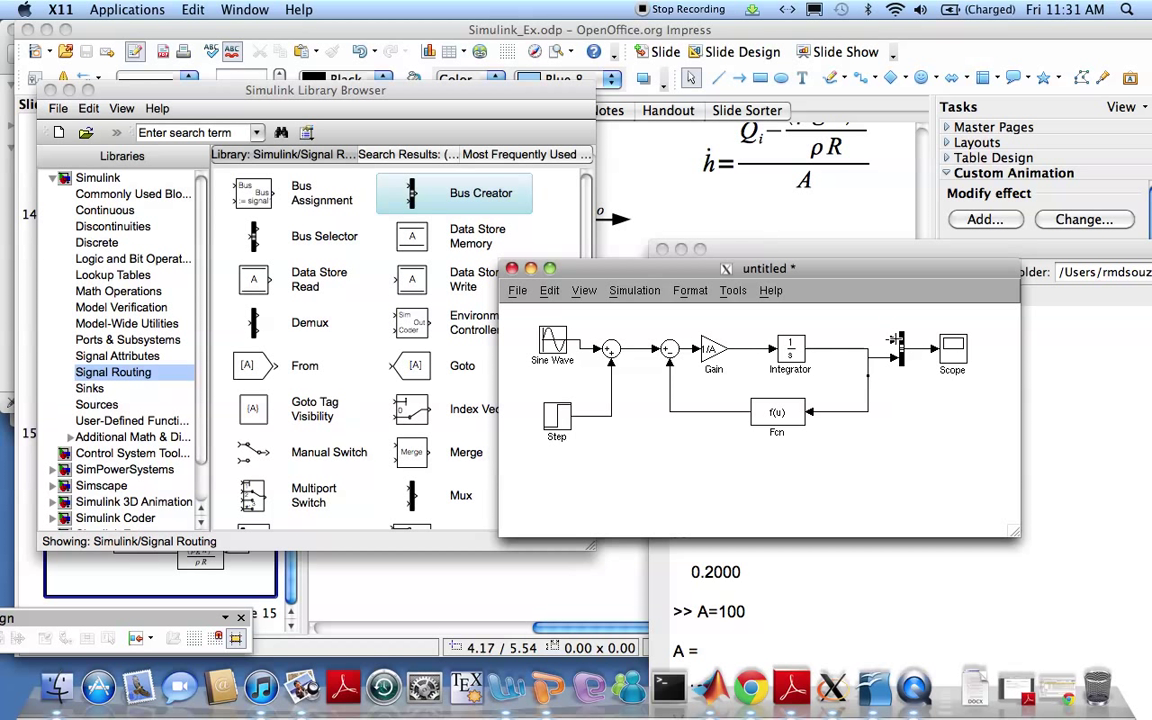
mouse_move(661, 320)
left_mouse_down()
mouse_move(590, 300)
mouse_move(580, 312)
mouse_move(642, 348)
left_mouse_up()
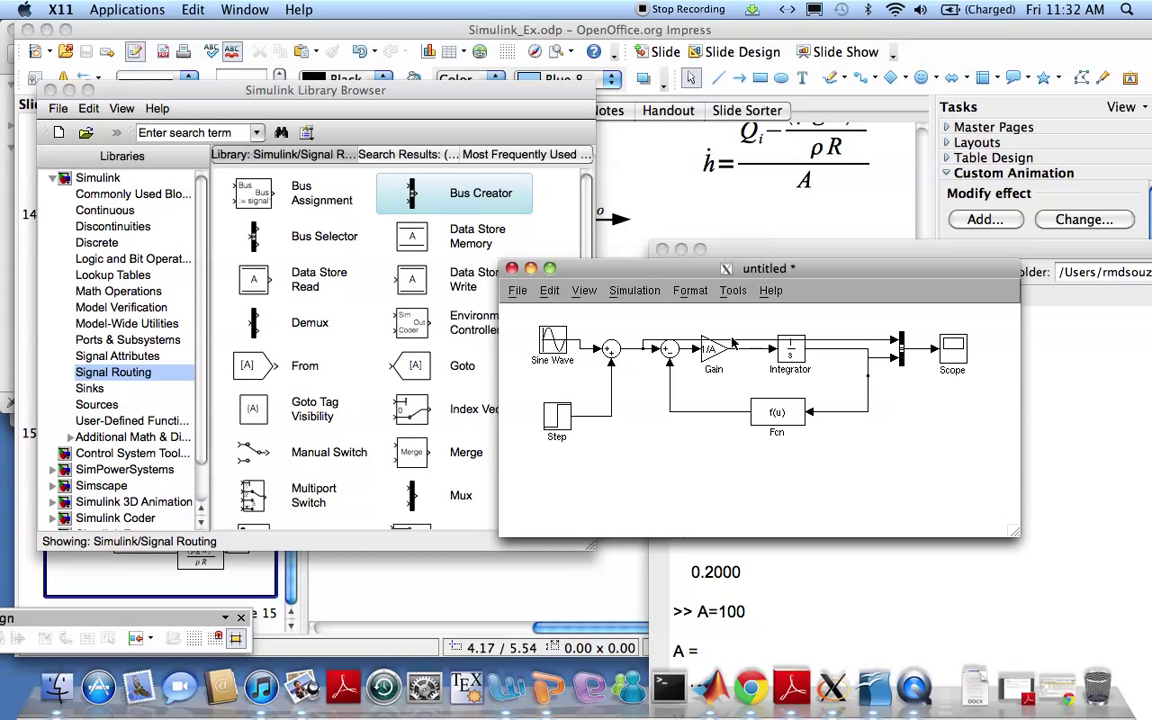
left_click_drag(733, 343, 730, 320)
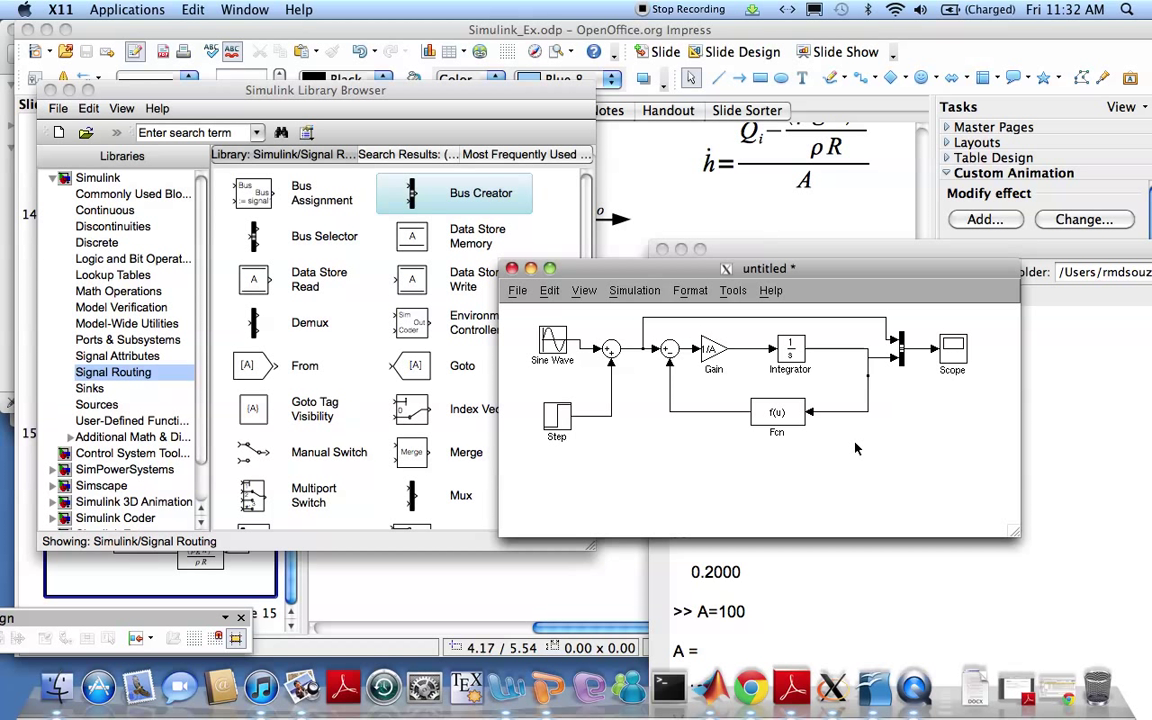
- In Configuration Parameters, set stop time 1000, Fixed-step ode3 solver, step size 0.5
left_click(634, 290)
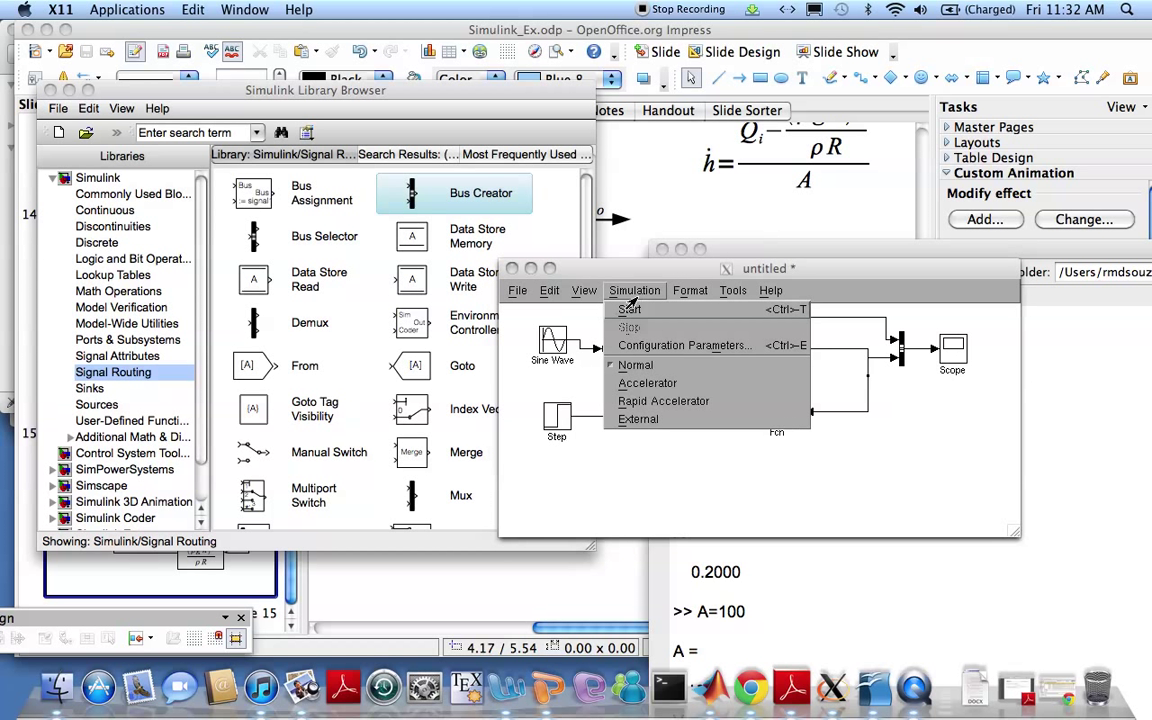
left_click(631, 343)
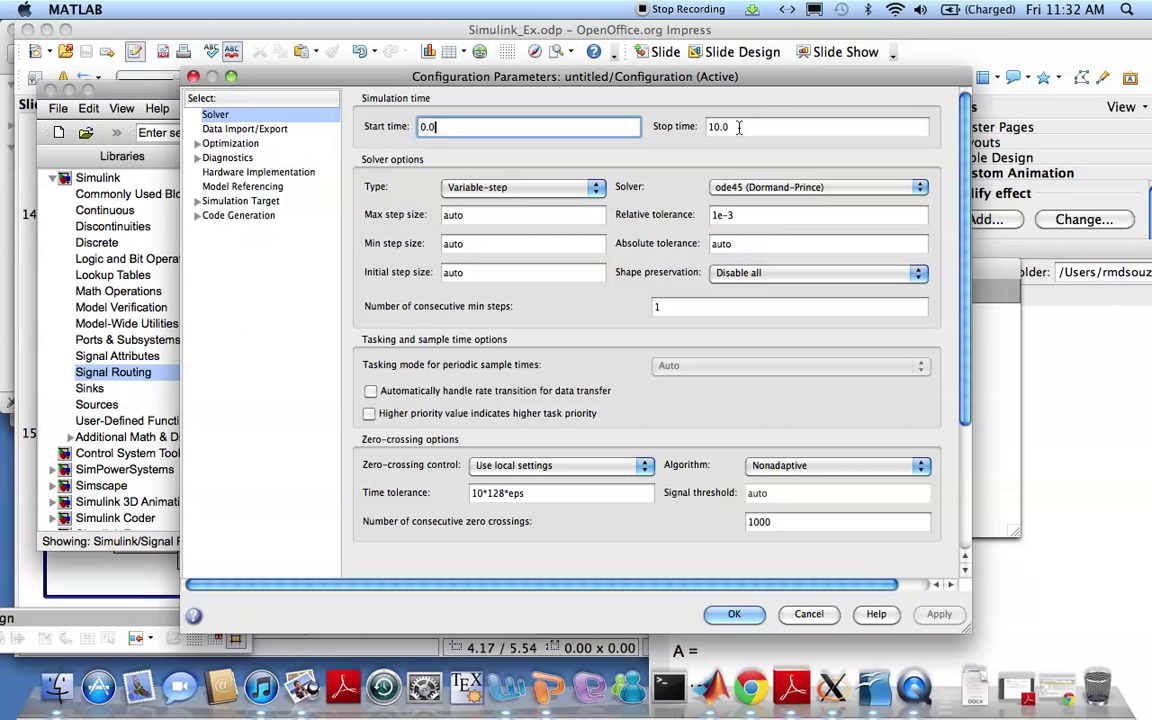
double_click(738, 128)
type("1000")
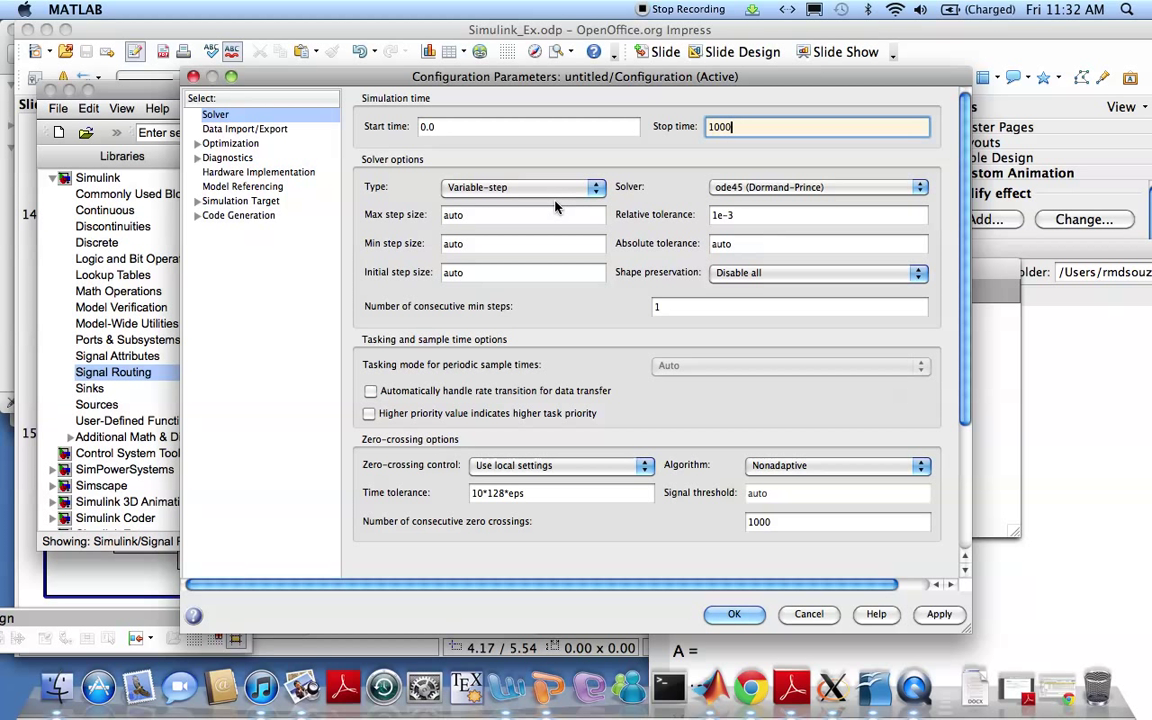
left_click(596, 189)
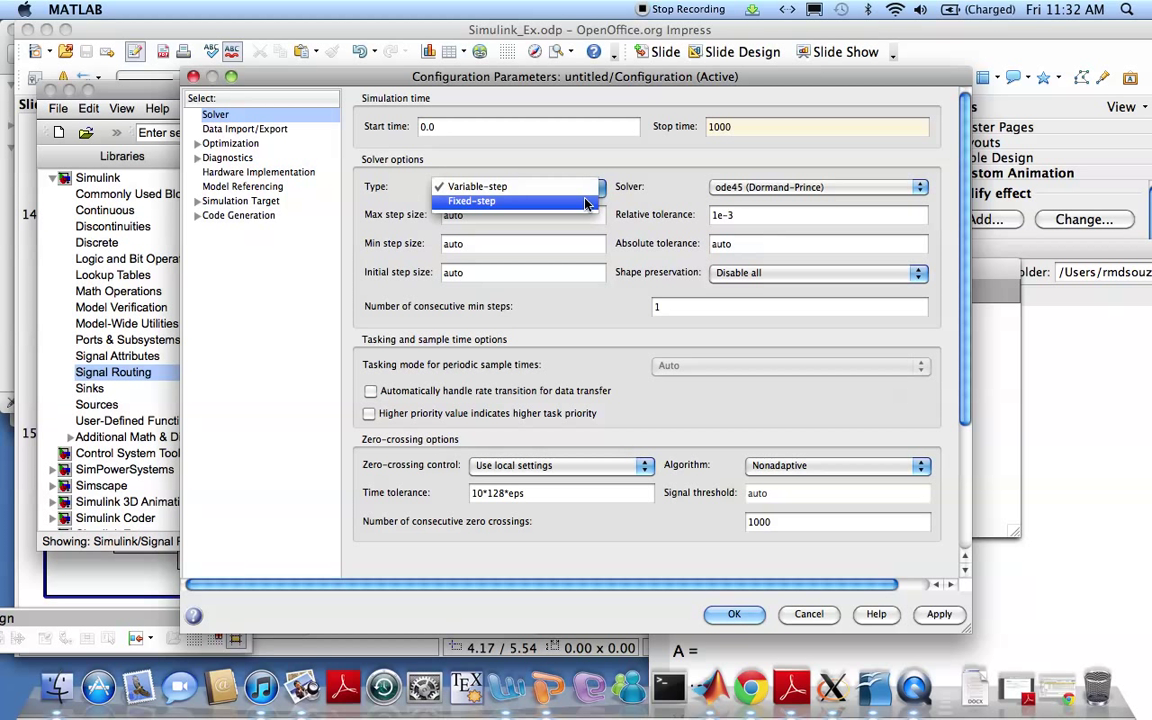
left_click(586, 202)
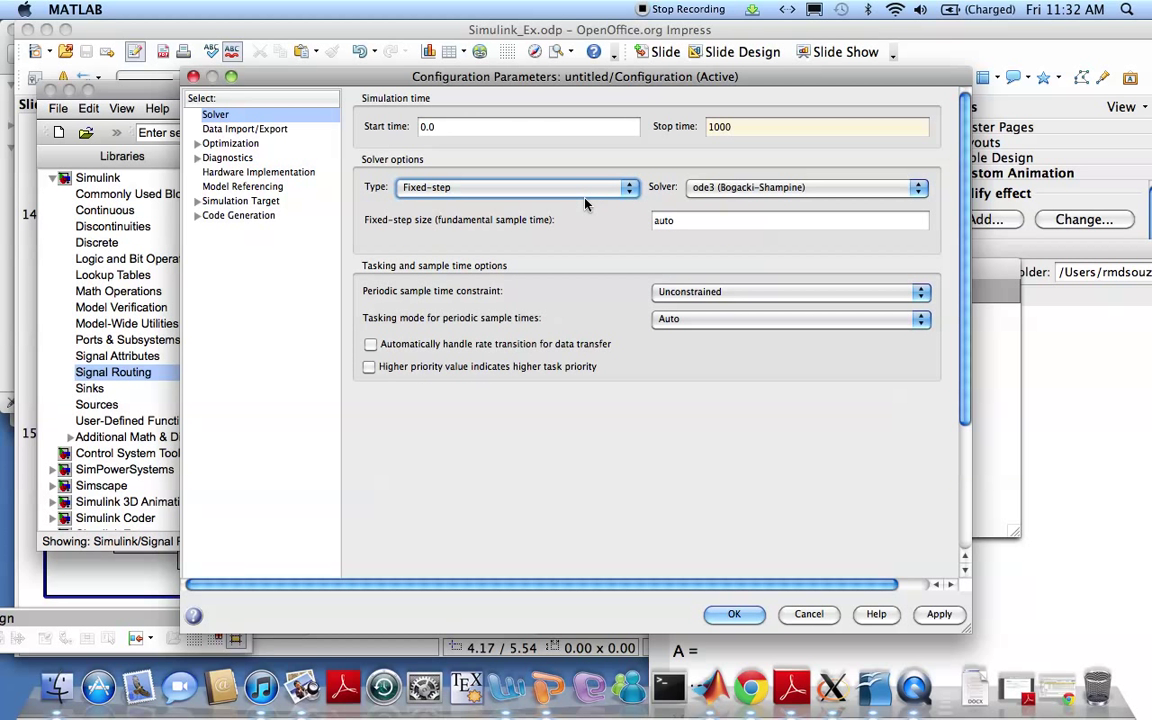
double_click(690, 221)
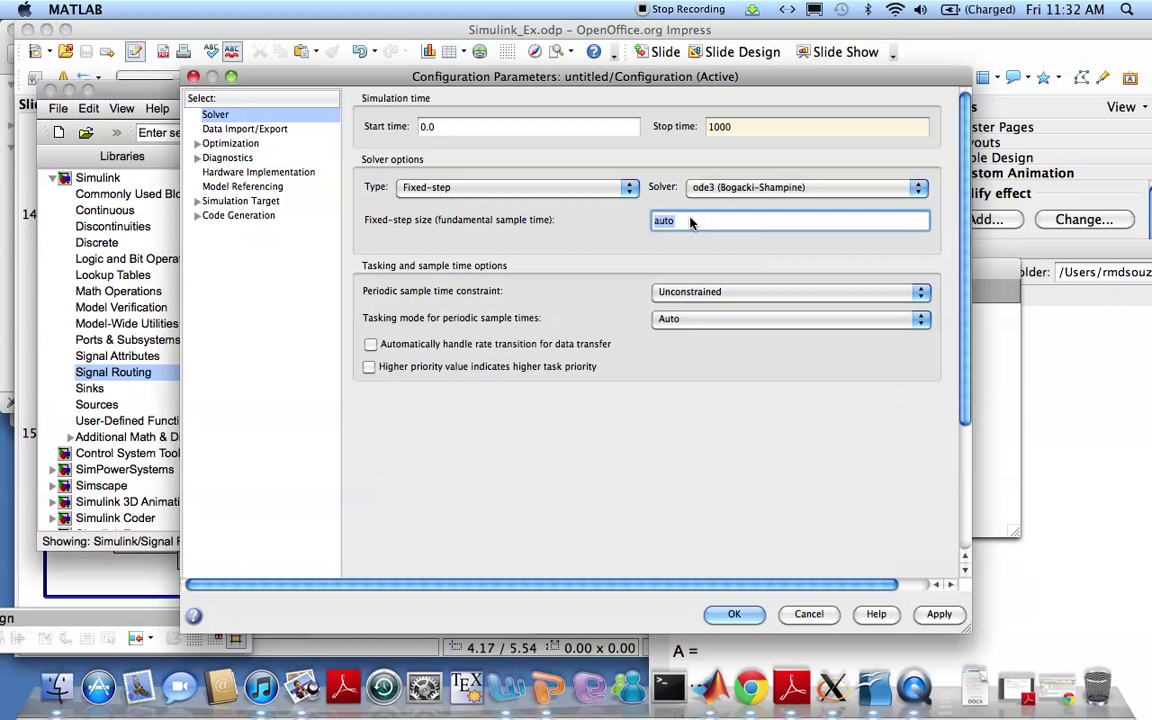
type("0.5")
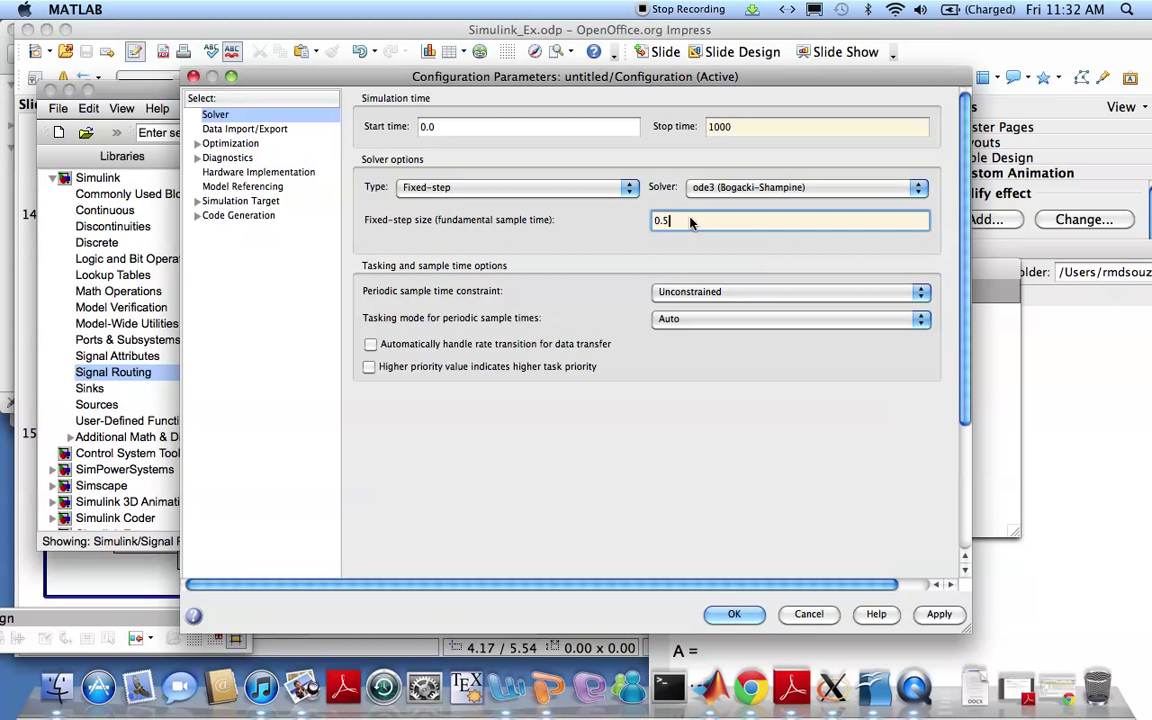
left_click(732, 614)
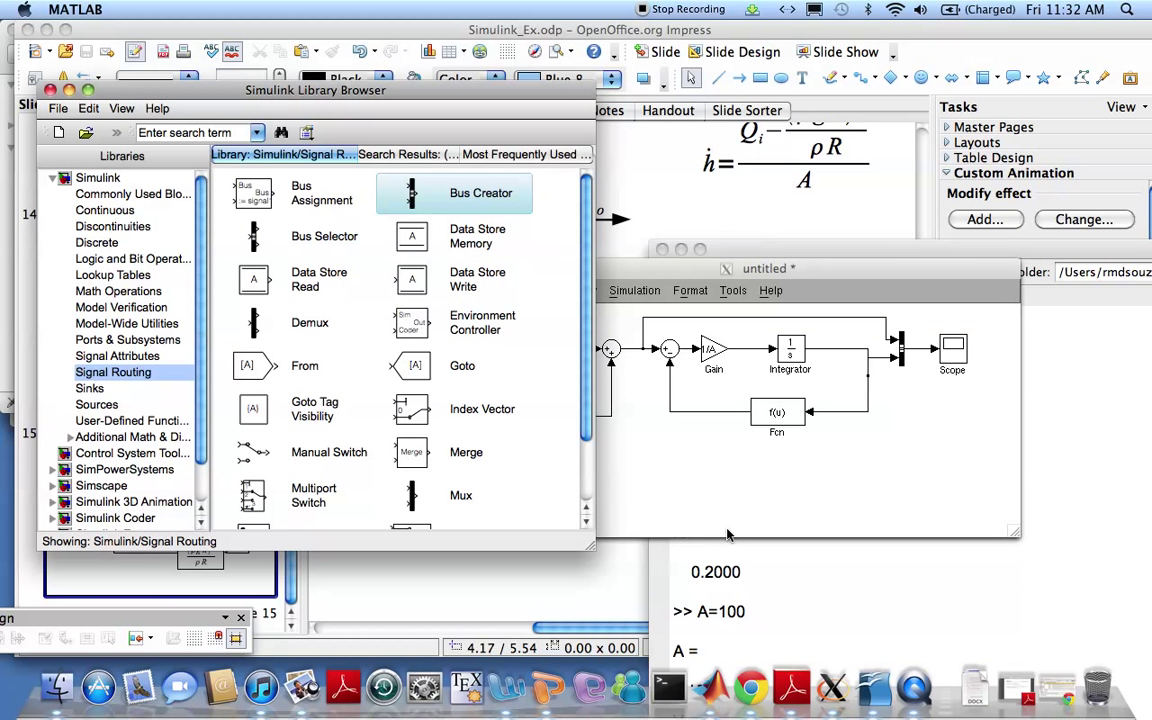
- Maximize the MATLAB Command Window and list the workspace variables with who
left_click(735, 516)
left_click(748, 550)
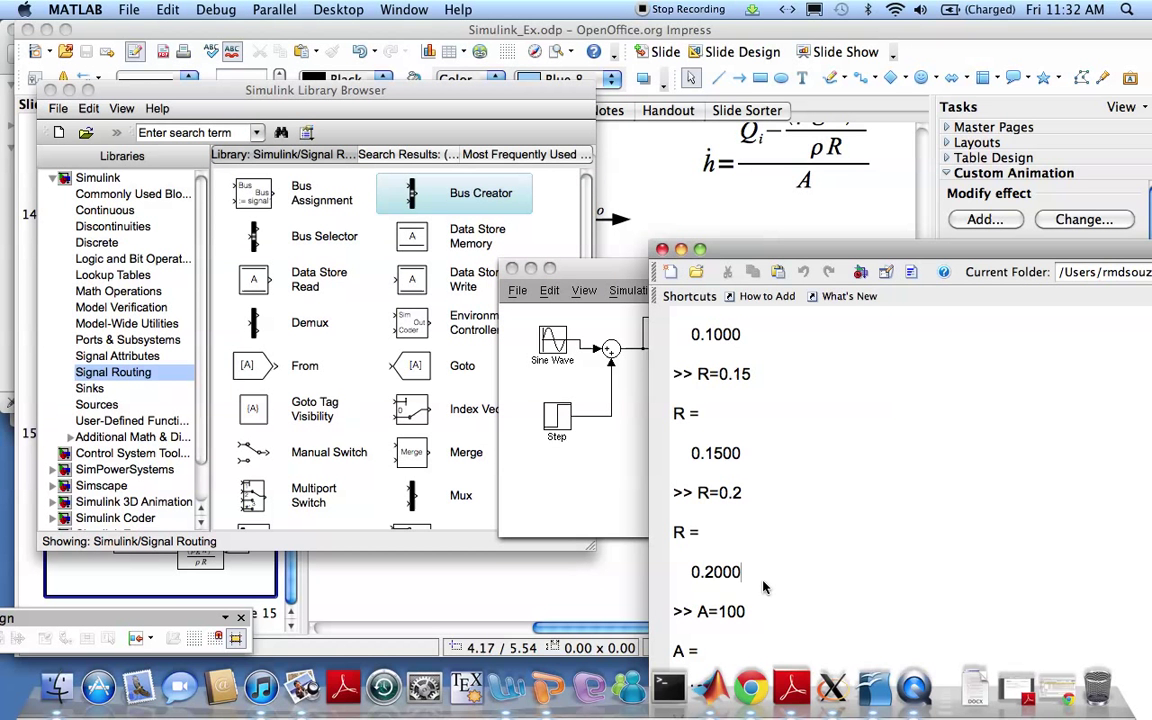
left_click(699, 249)
left_click_drag(369, 84, 252, 27)
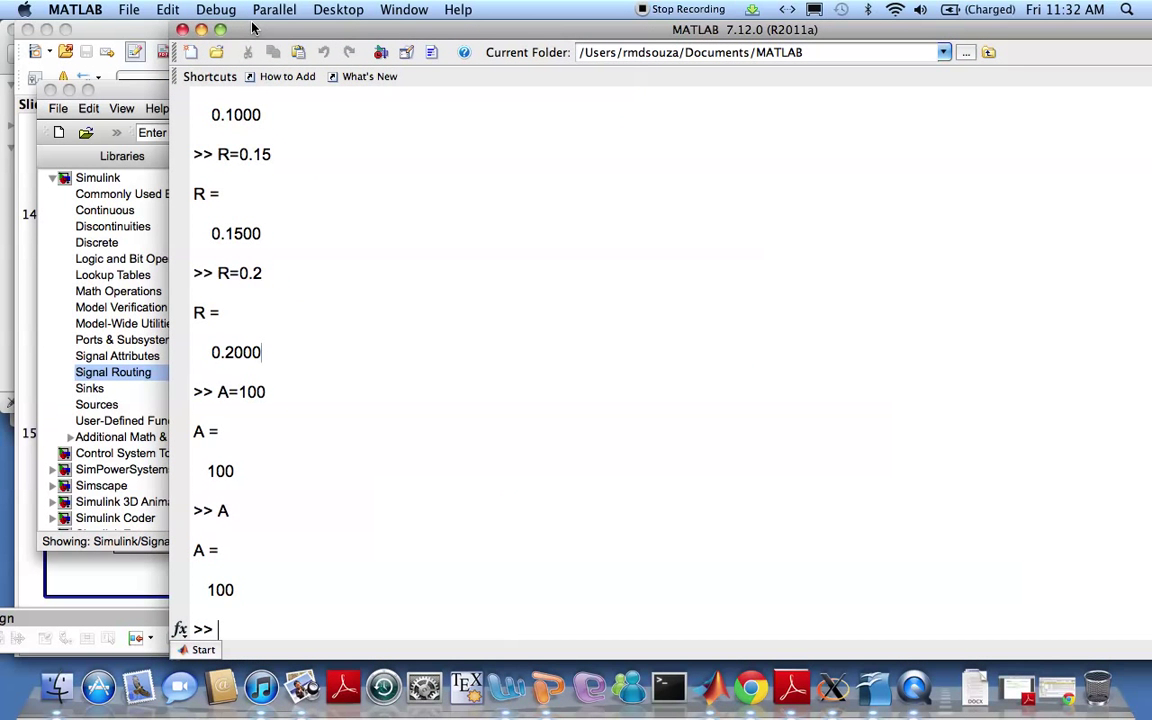
type("who")
key("Return")
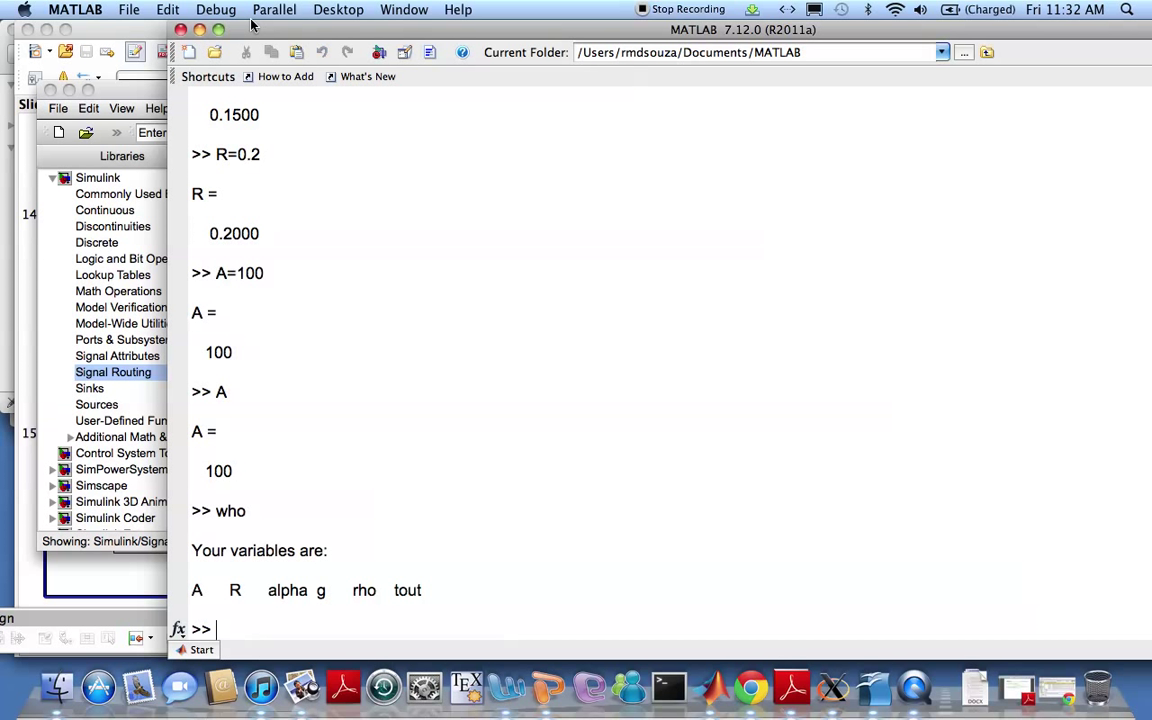
- Print the values of A, R, alpha, g and rho, then restore the window lower down
type("A")
key("Return")
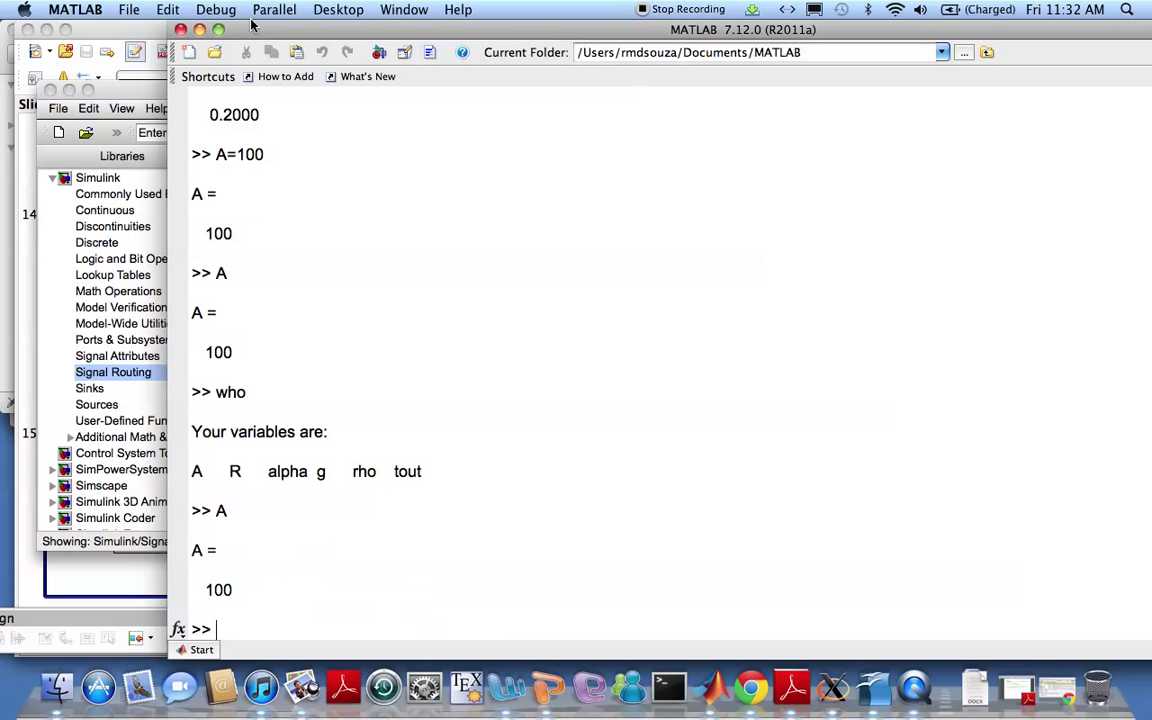
type("R")
key("Return")
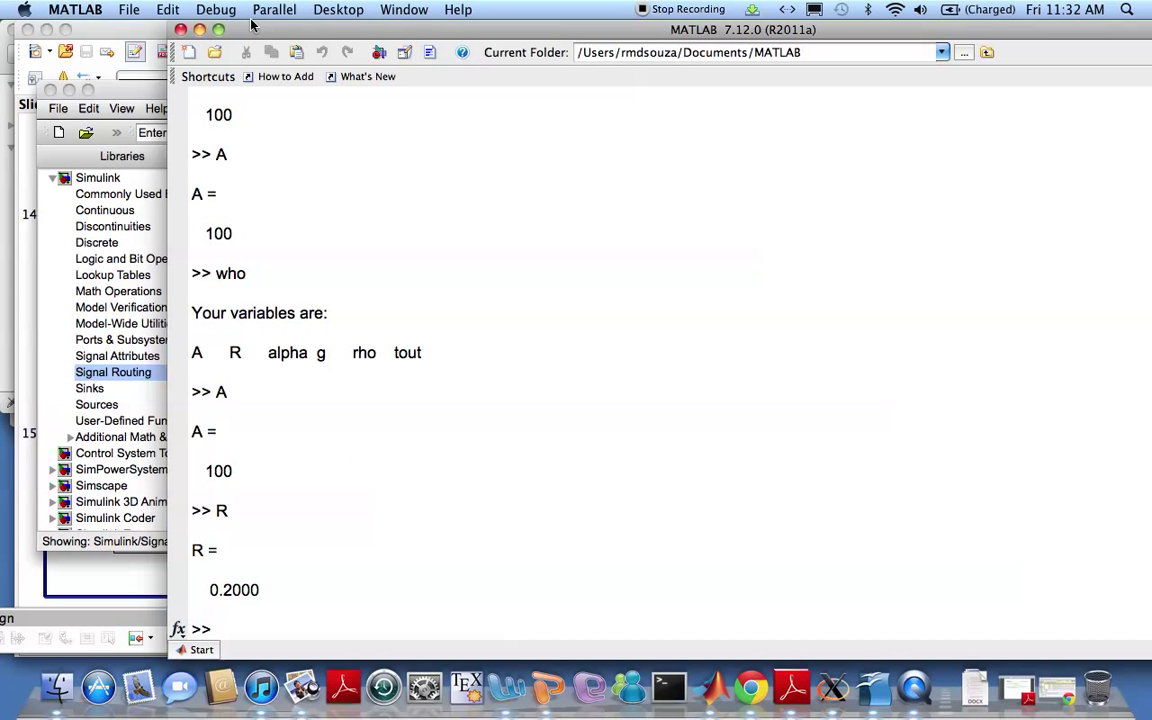
type("alpha")
key("Return")
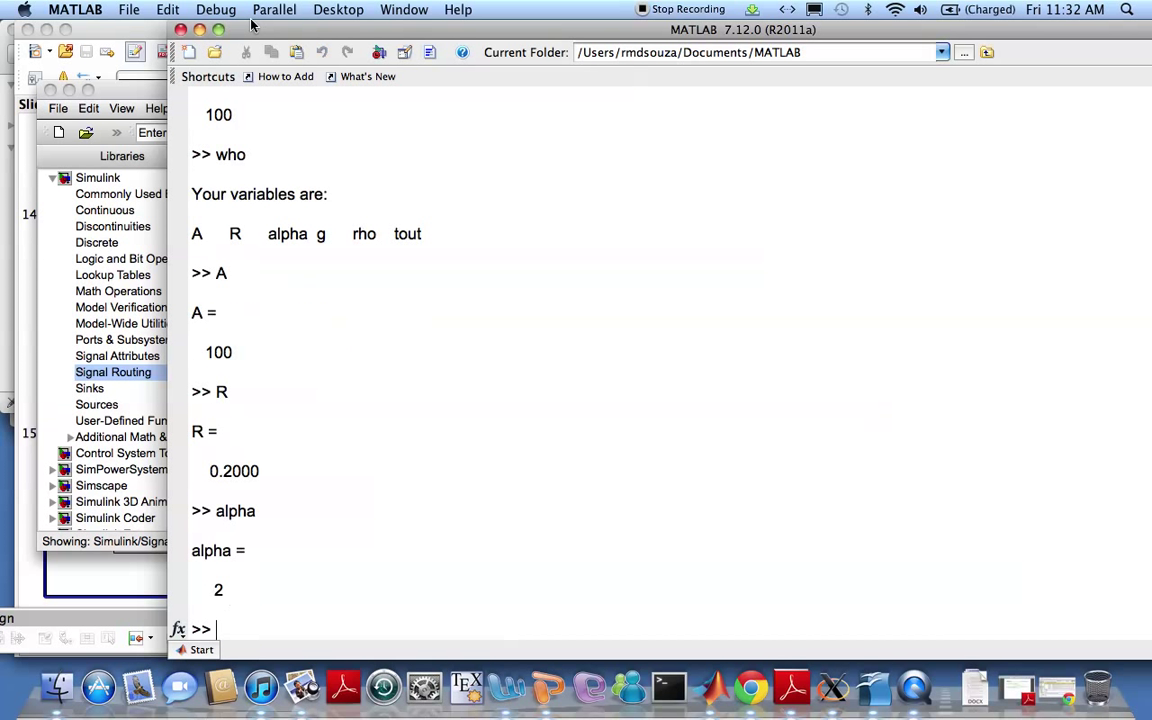
type("g")
key("Return")
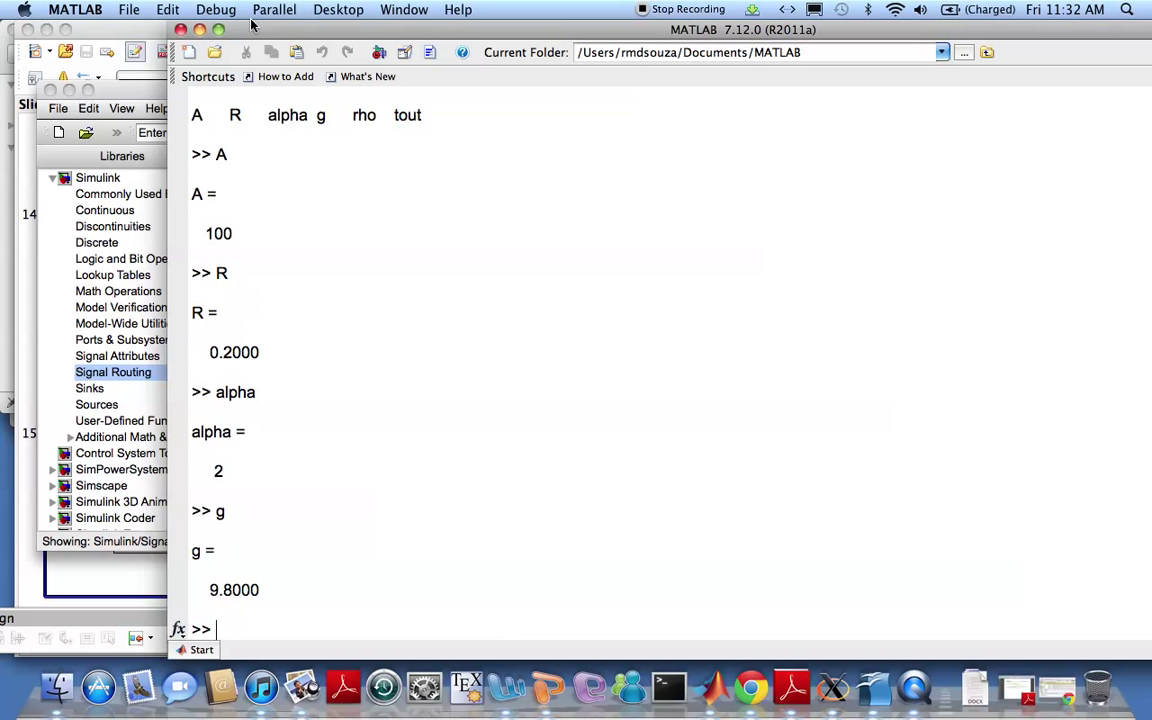
type("rho")
key("Return")
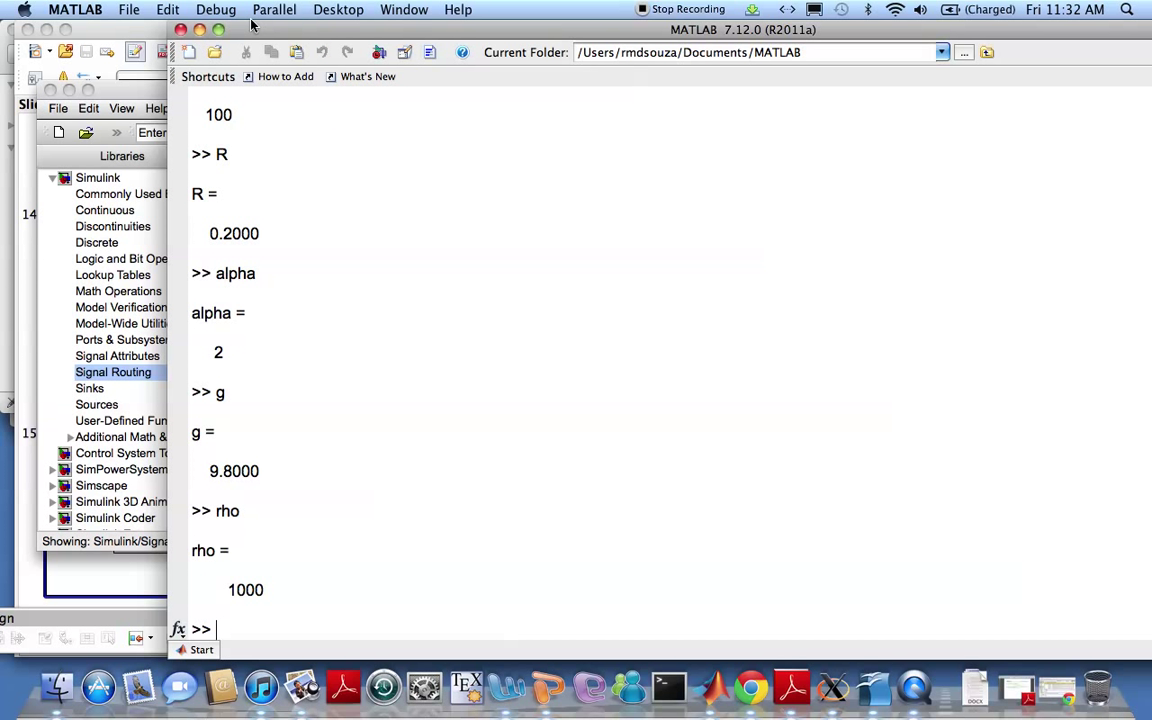
left_click(218, 29)
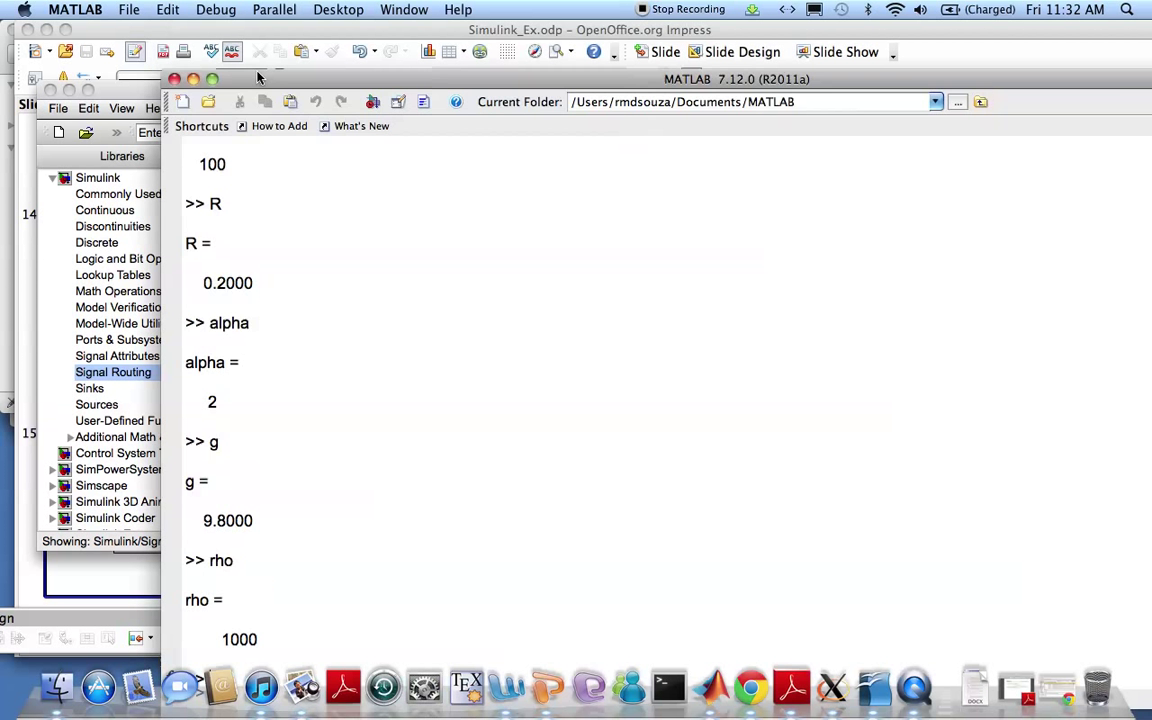
left_click_drag(337, 46, 326, 453)
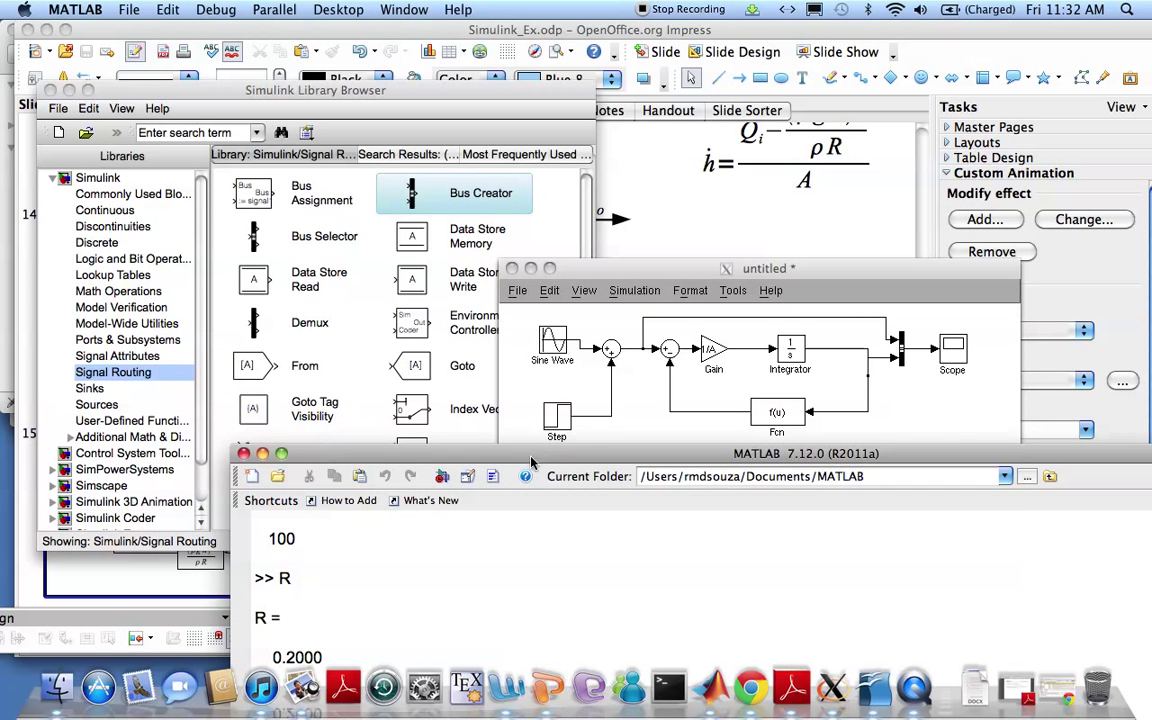
- Run the tank model and autoscale its Scope, showing the level rising from 0 toward 3
left_click(572, 392)
left_click(645, 291)
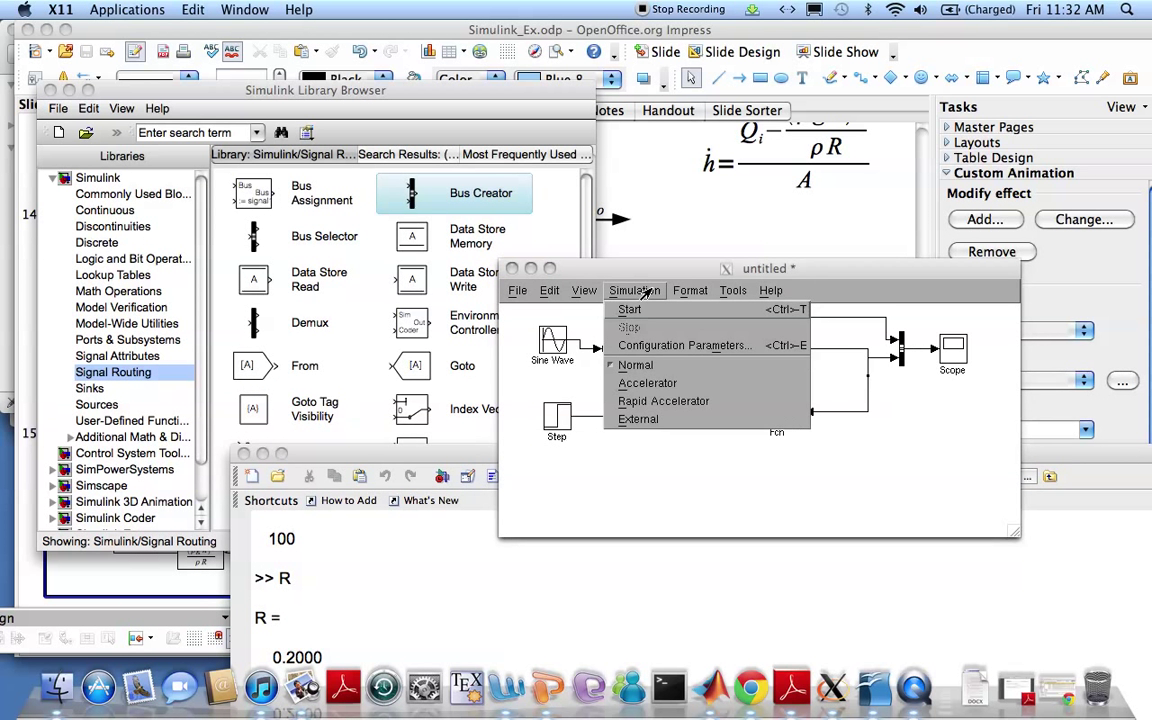
left_click(636, 310)
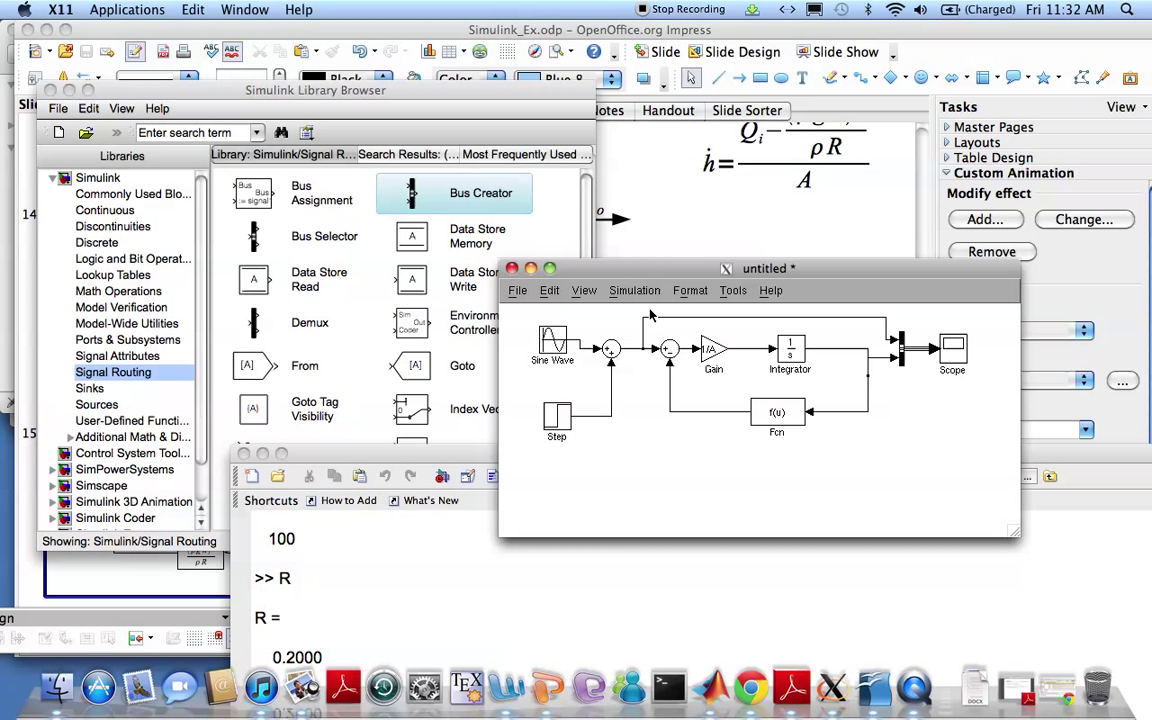
double_click(952, 362)
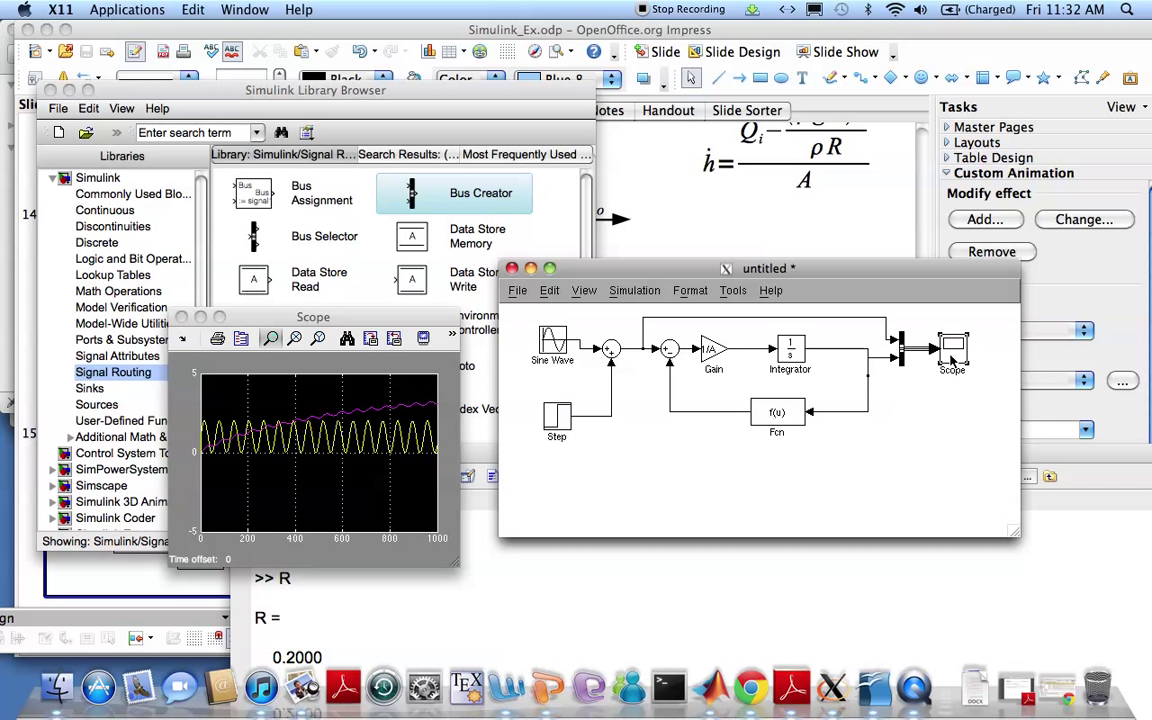
left_click(348, 340)
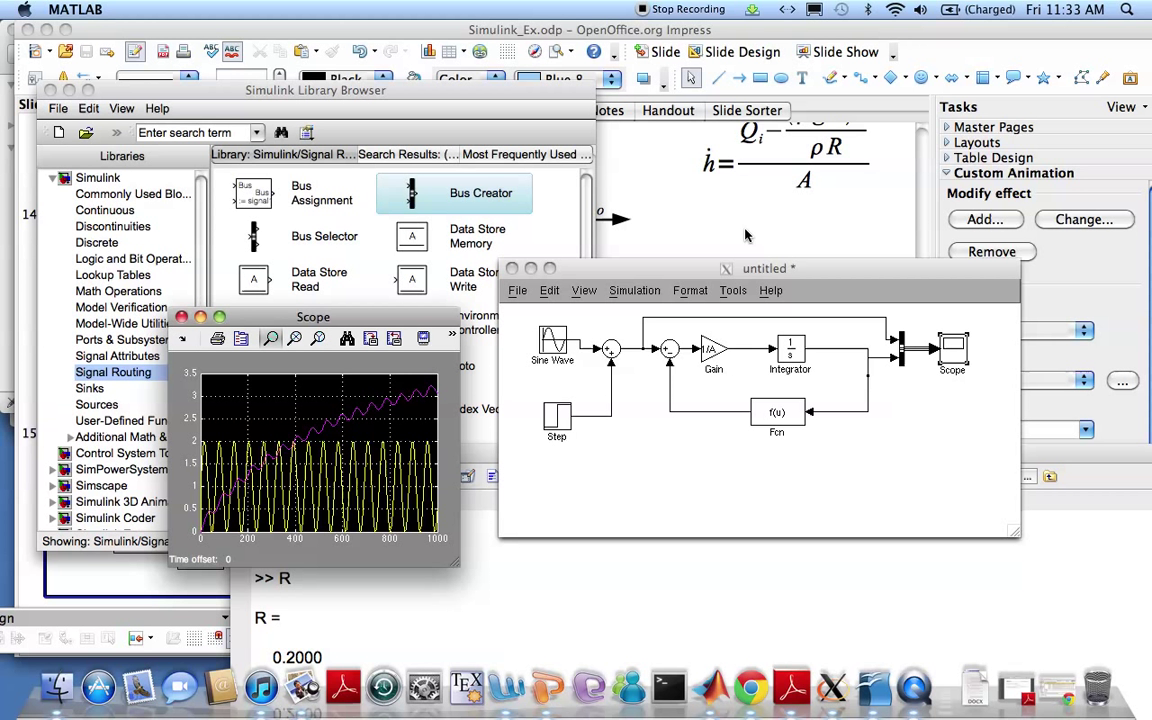
- Change the Integrator block's initial condition to 5
left_click(785, 345)
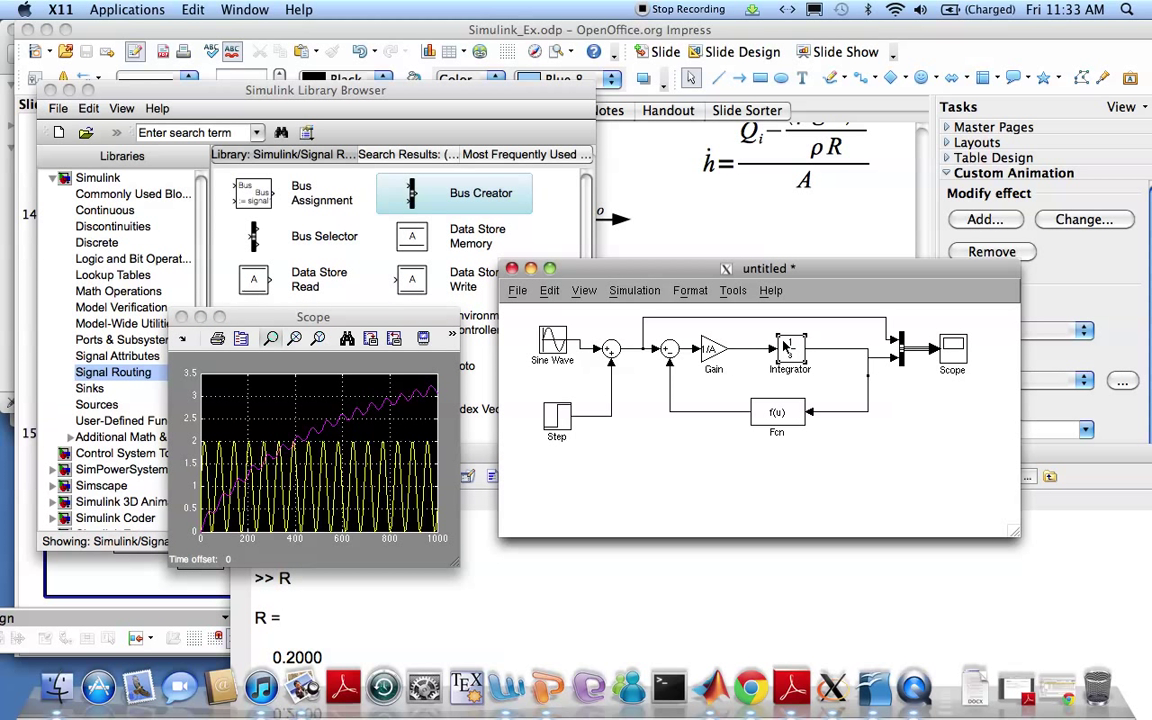
double_click(785, 345)
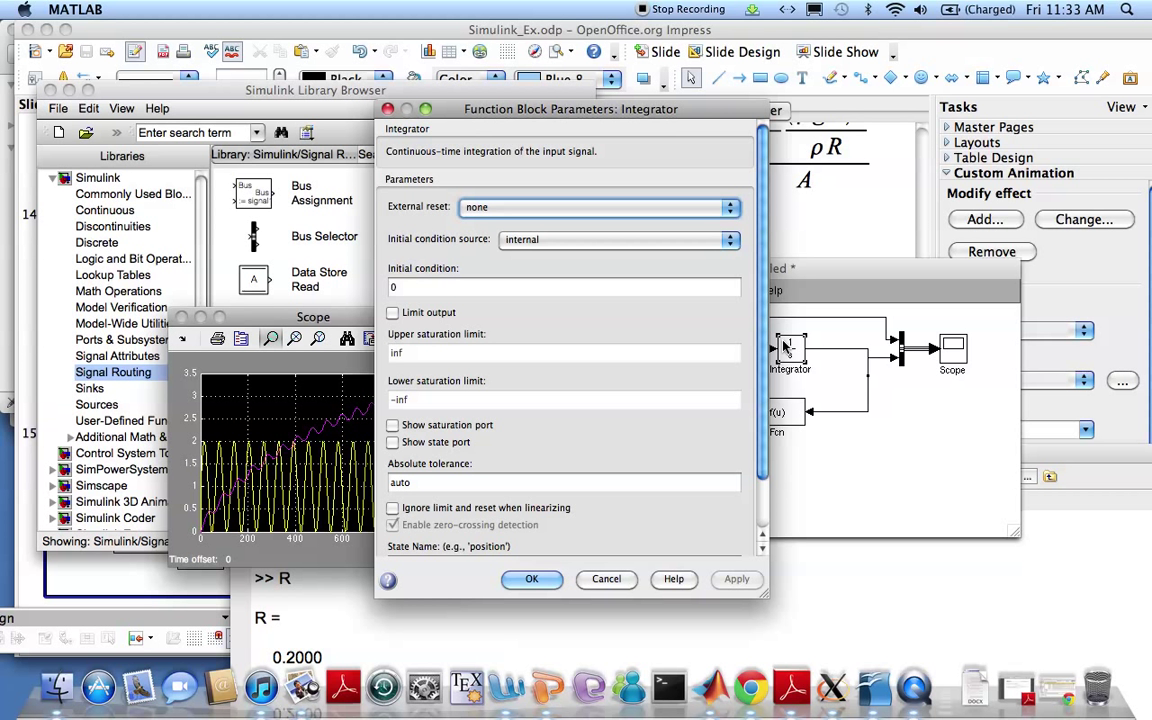
left_click(421, 289)
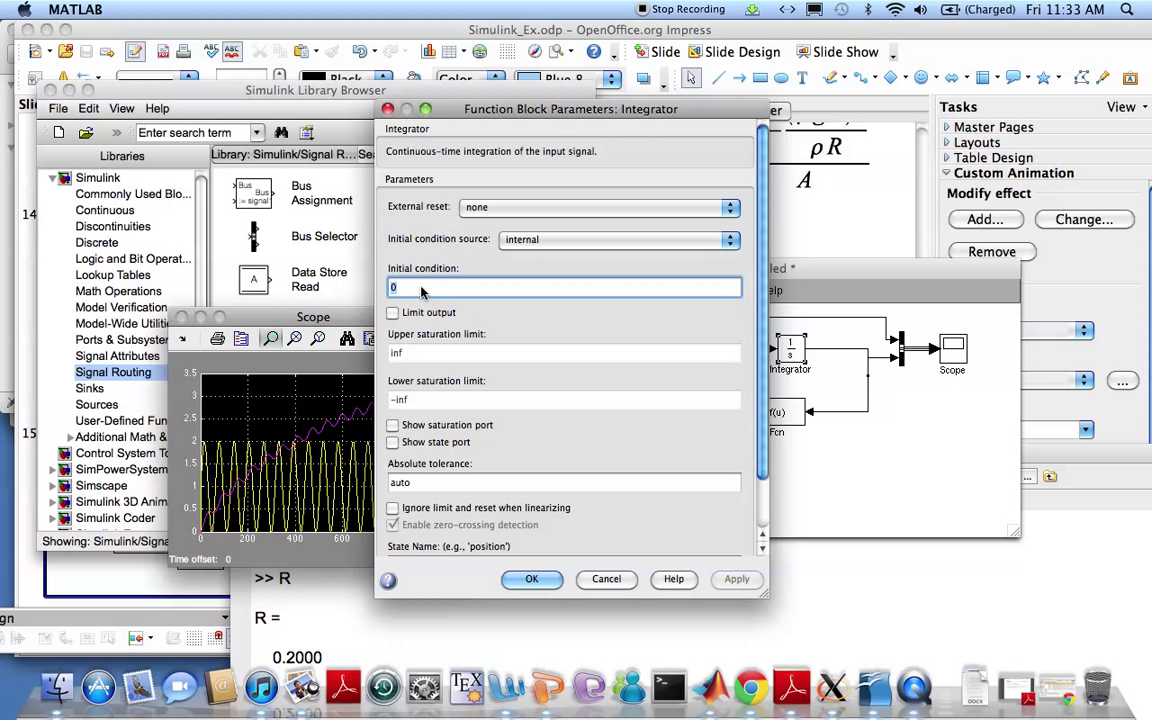
key("BackSpace")
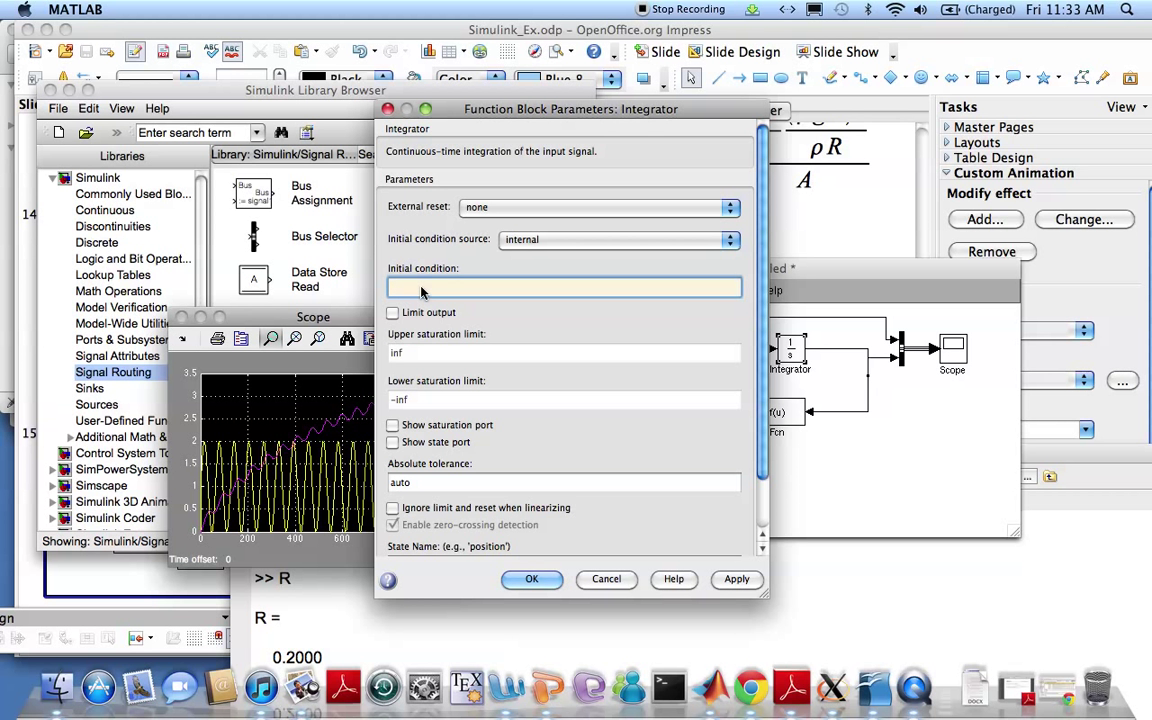
type("5")
left_click(515, 581)
- Rerun the simulation so the Scope level starts at 5 and slowly falls
left_click(573, 506)
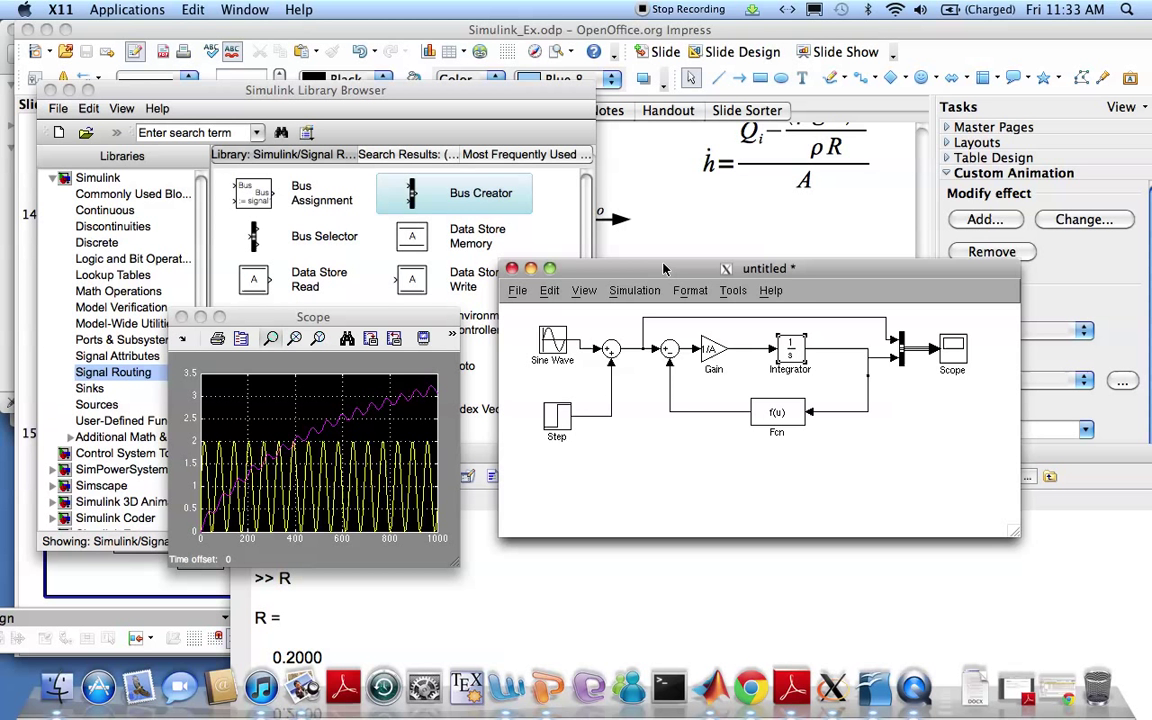
left_click(634, 290)
left_click(630, 310)
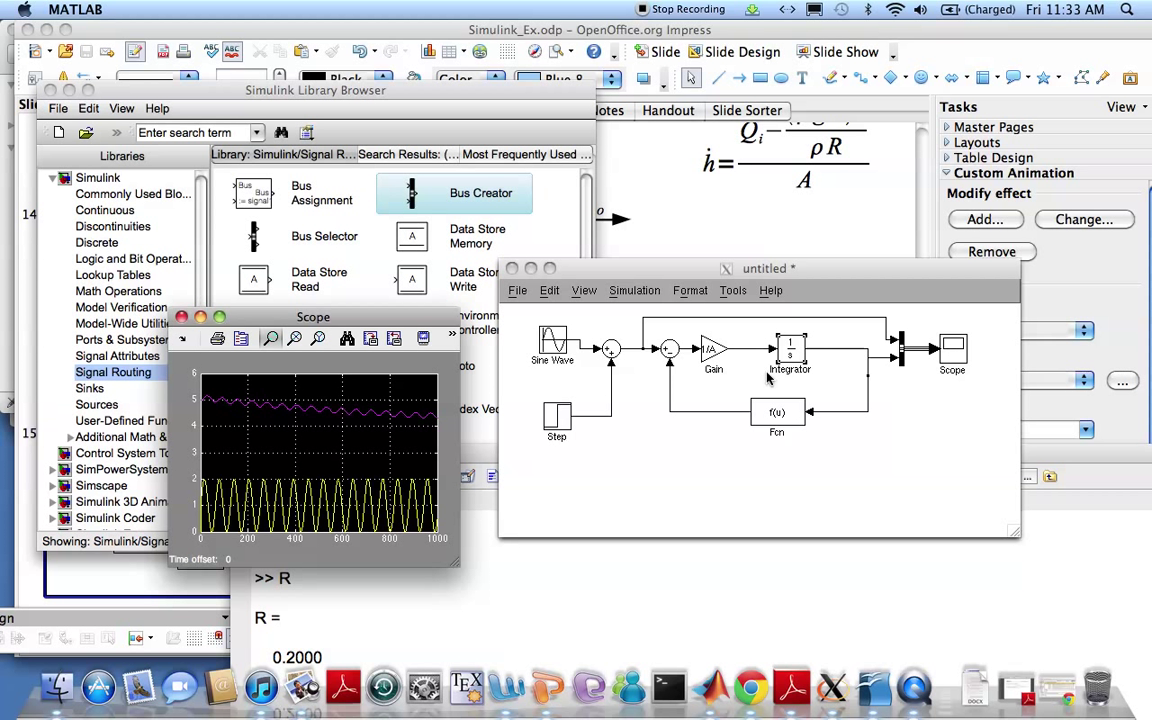
- Set the Integrator's initial condition to 20
double_click(795, 363)
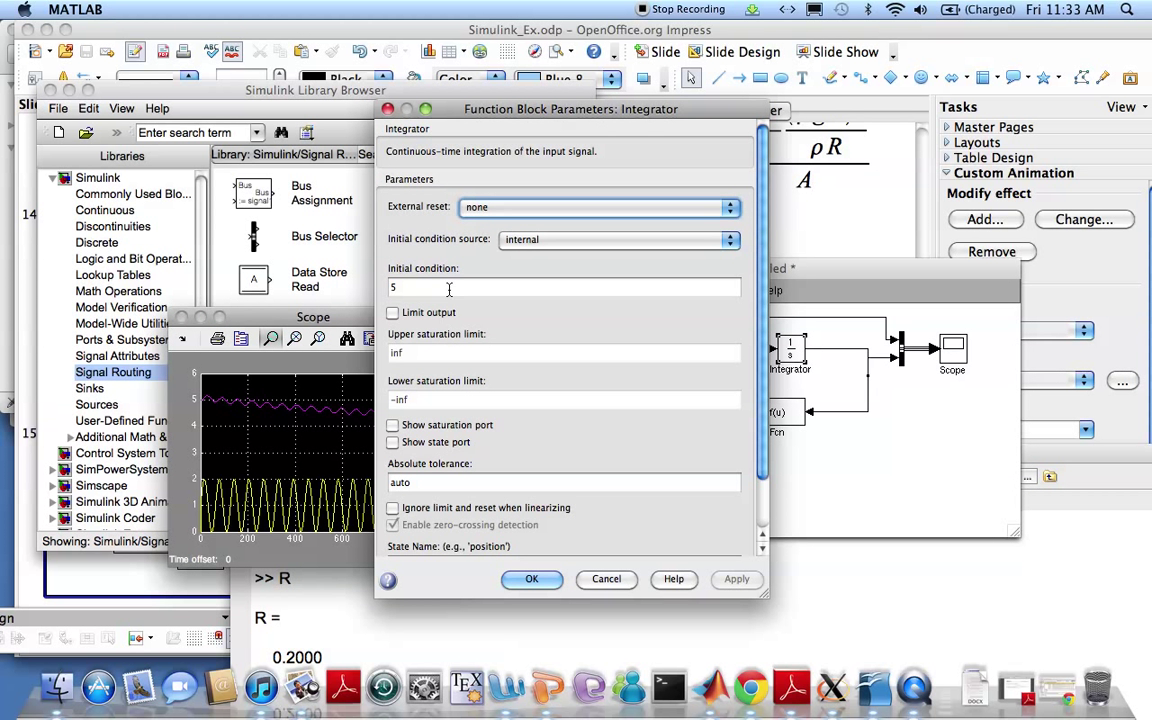
type("20")
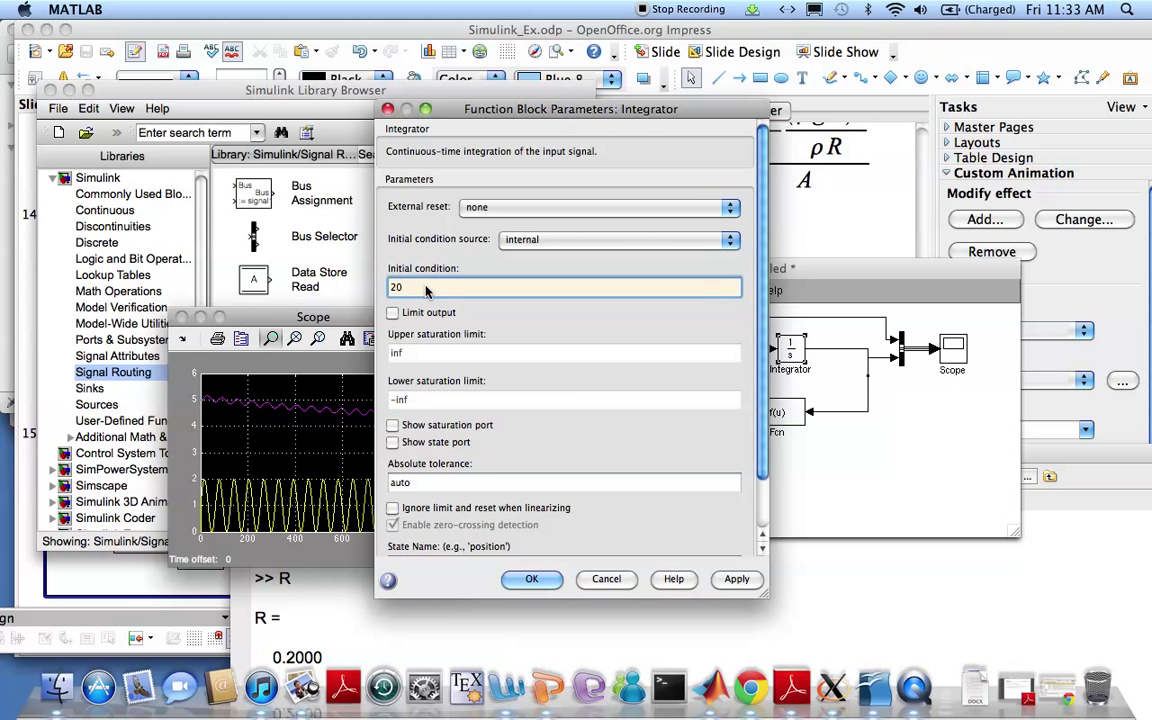
key("Return")
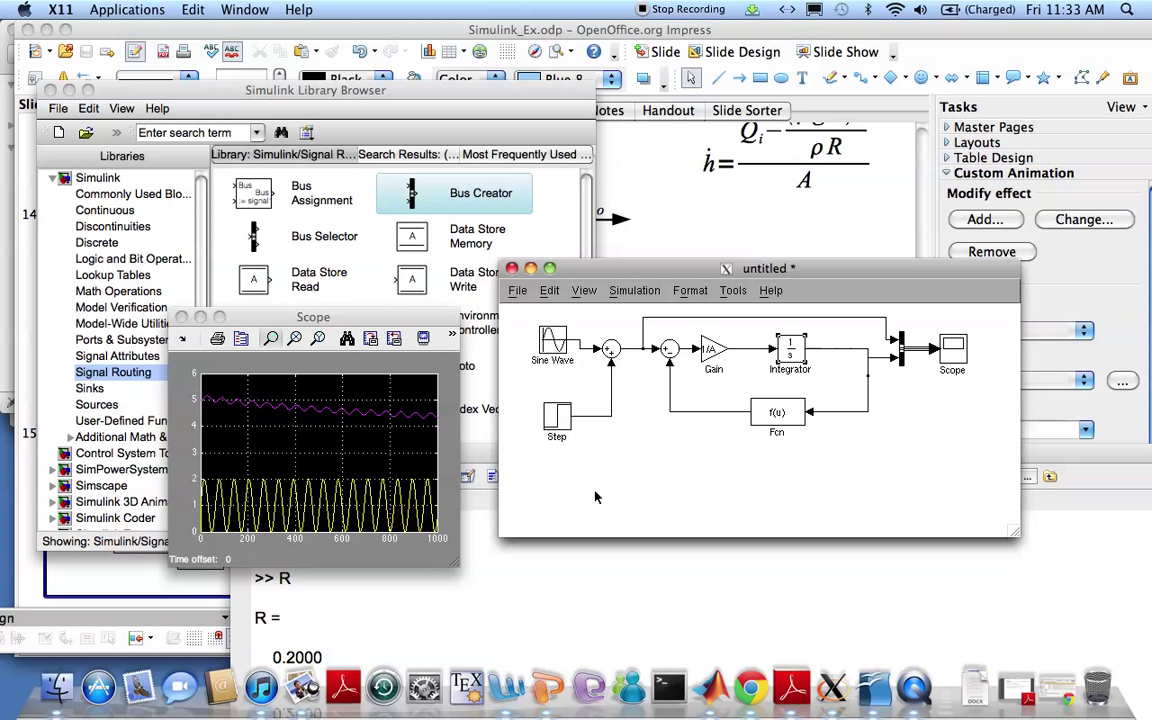
- Rerun the simulation and autoscale the Scope, showing the level falling from 20 to about 11
left_click(638, 295)
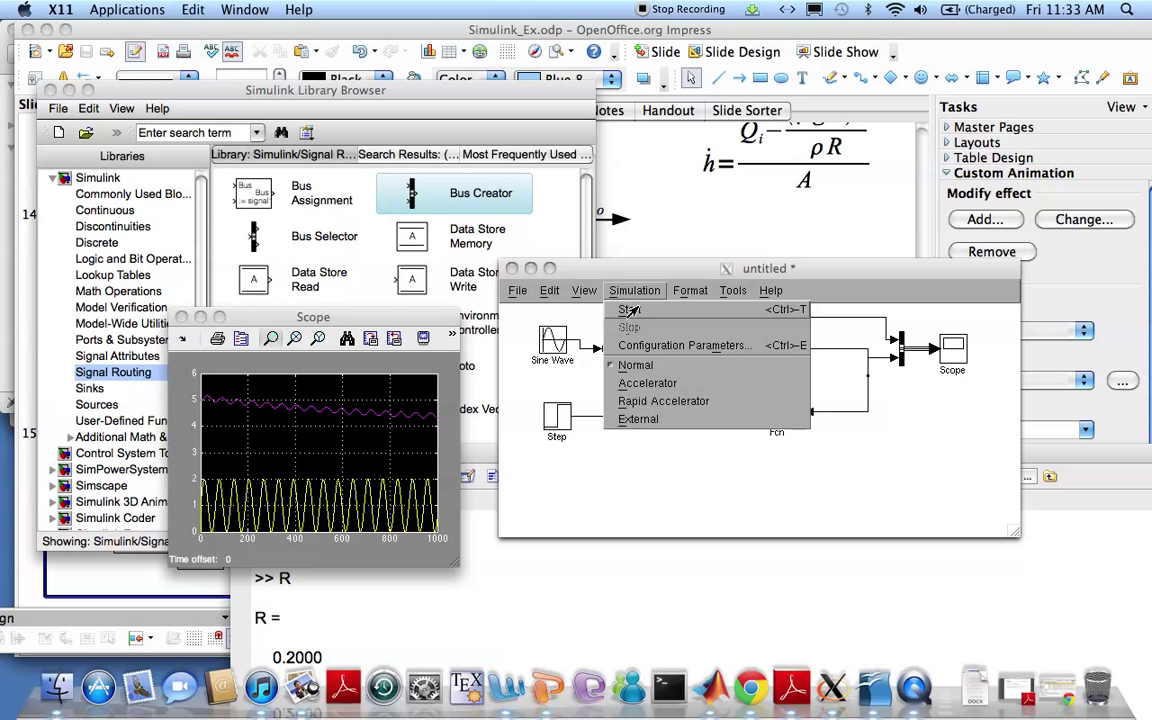
left_click(640, 310)
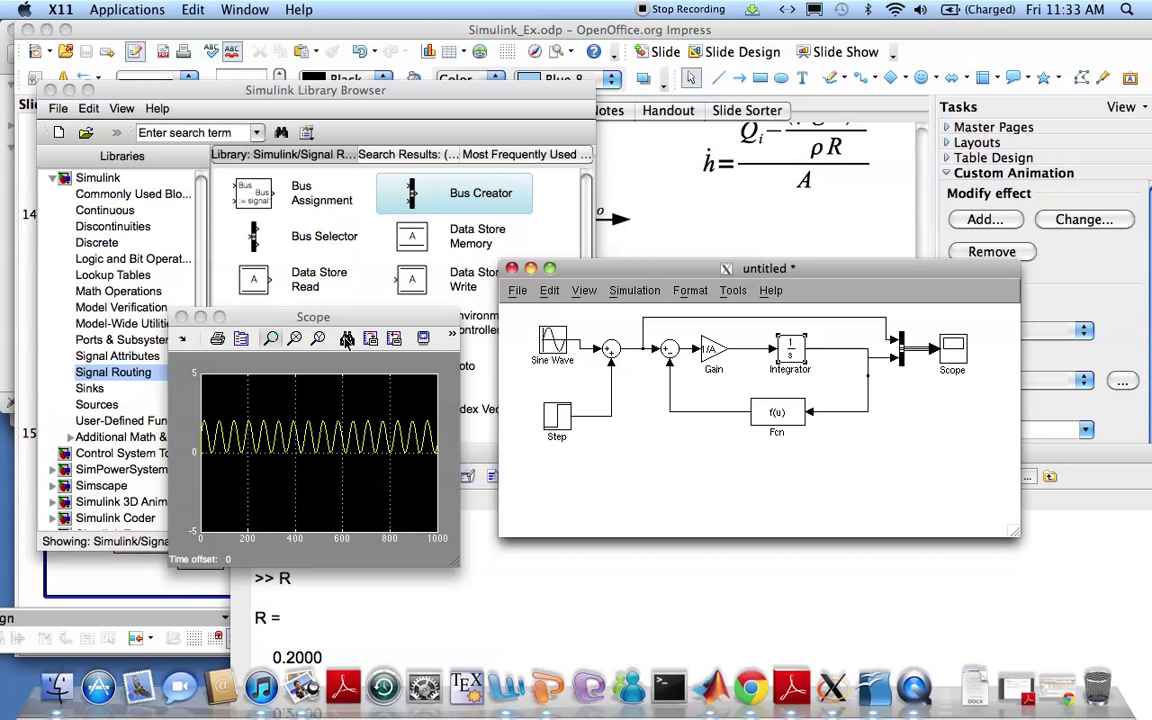
left_click(346, 339)
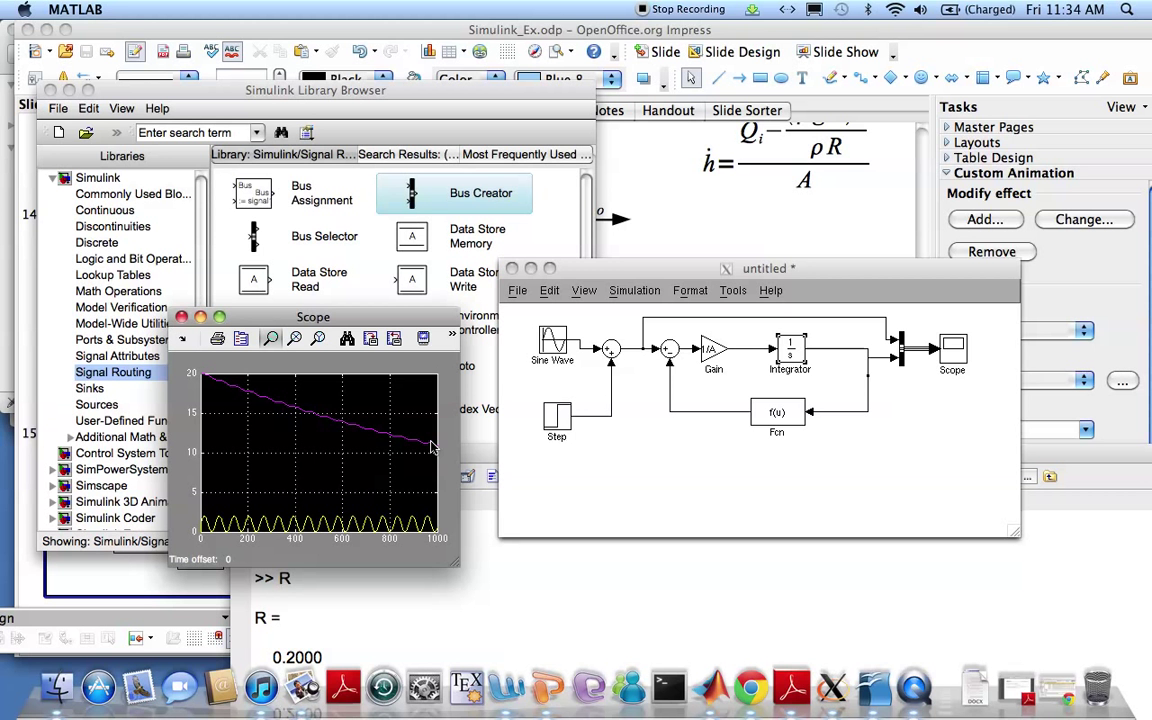
left_click(910, 700)
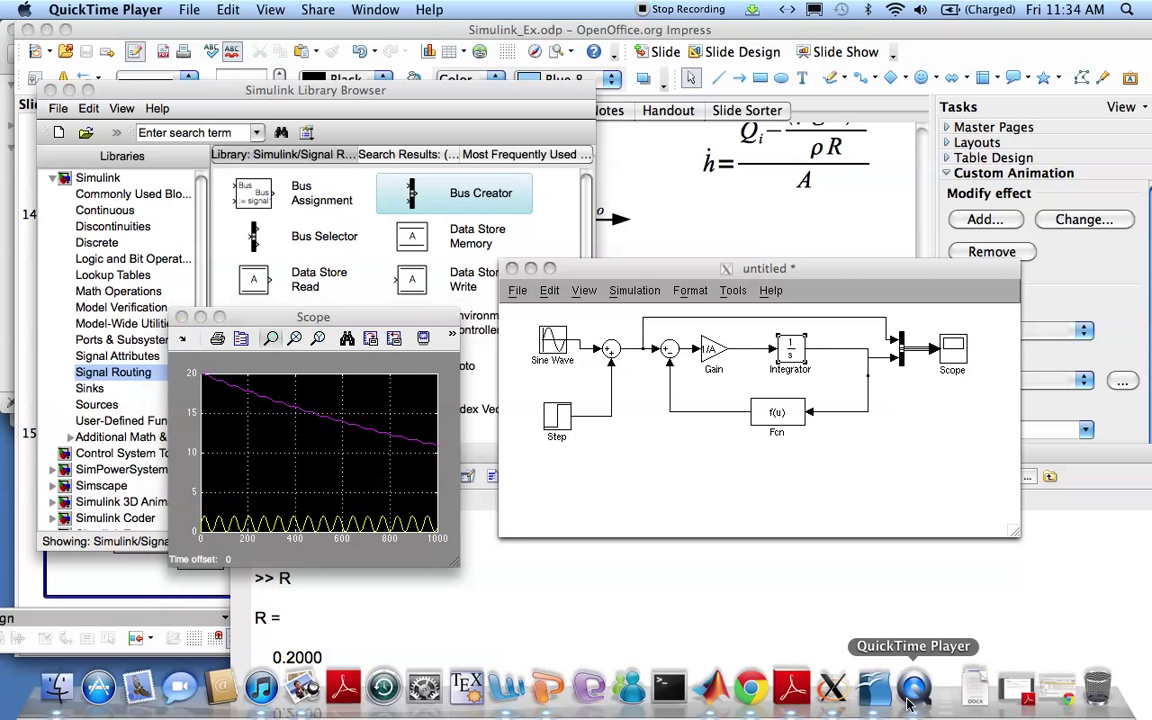